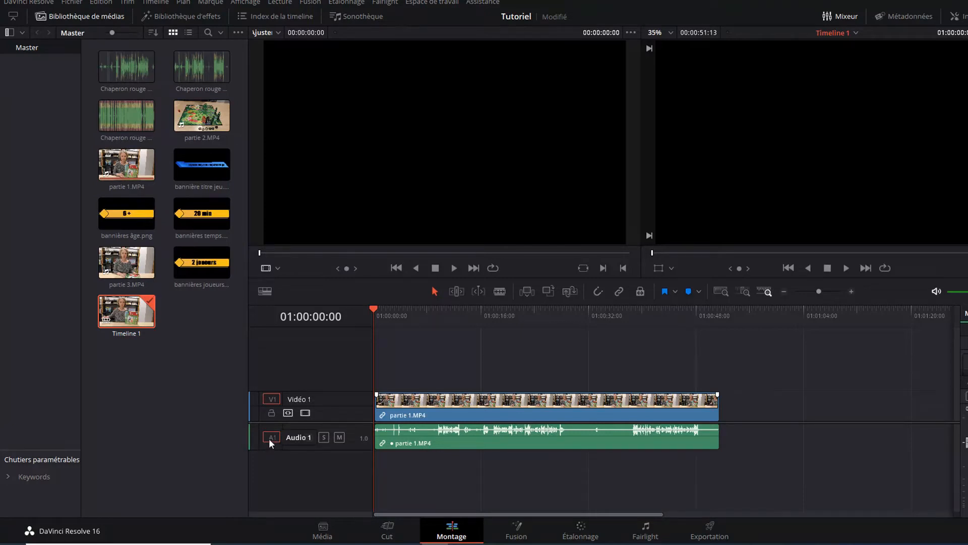
# - Compare the thumbnail and simple video track displays in the timeline view options and return to the filmstrip display
pyautogui.moveTo(280, 440)
pyautogui.click(264, 293)
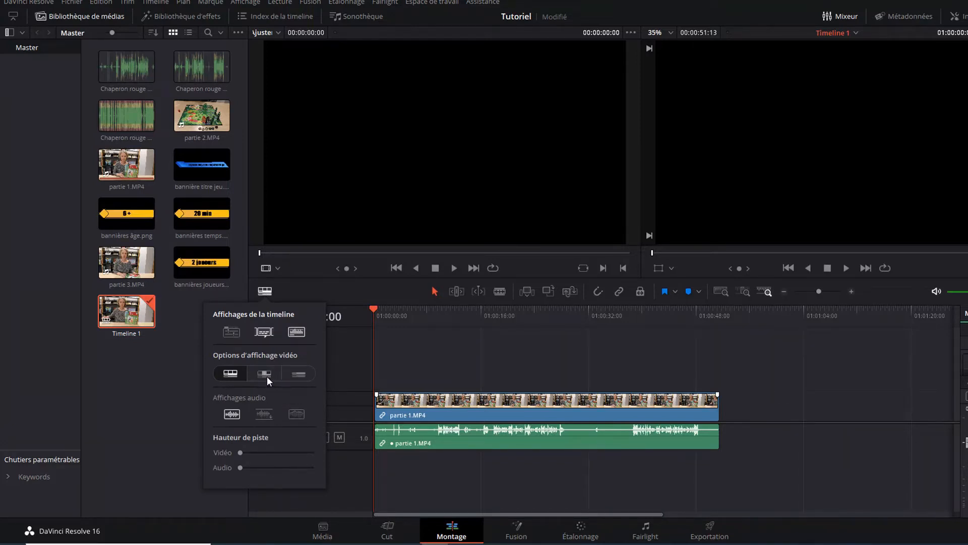
pyautogui.click(264, 373)
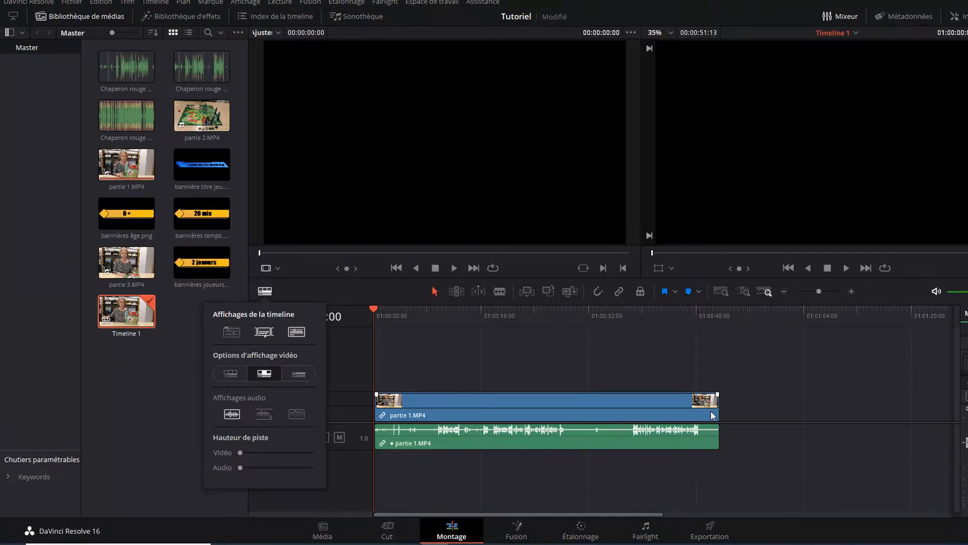
pyautogui.click(229, 375)
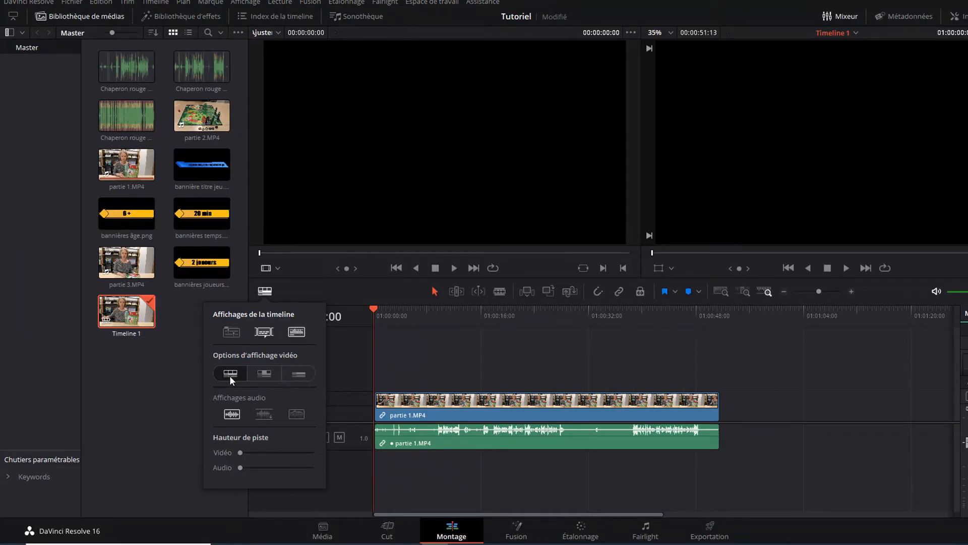
pyautogui.click(301, 374)
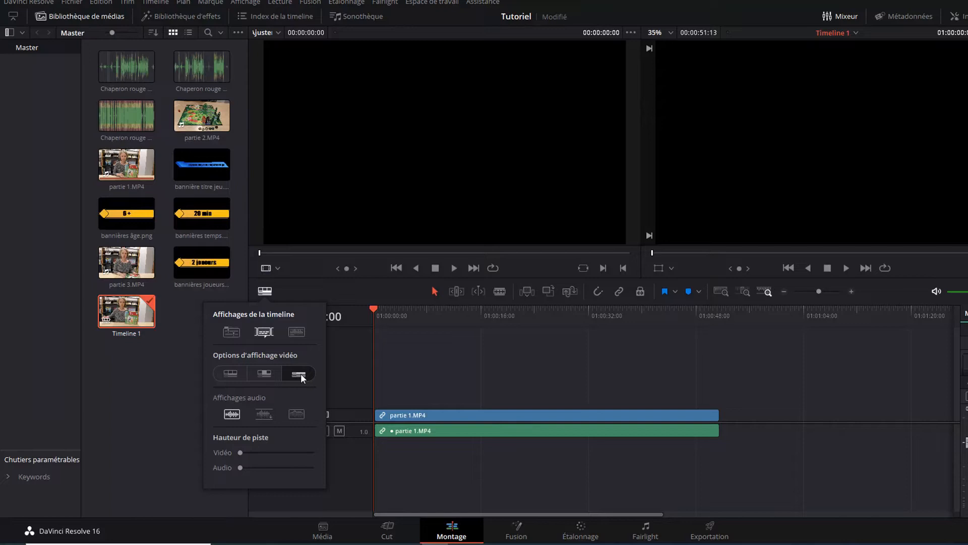
pyautogui.click(230, 374)
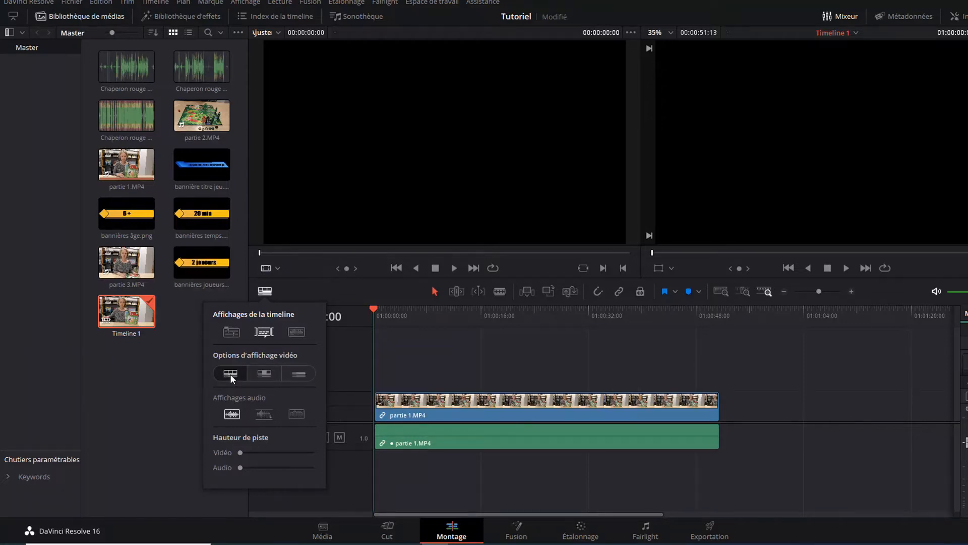
# - Toggle the timeline's audio waveform display off and back on
pyautogui.click(295, 332)
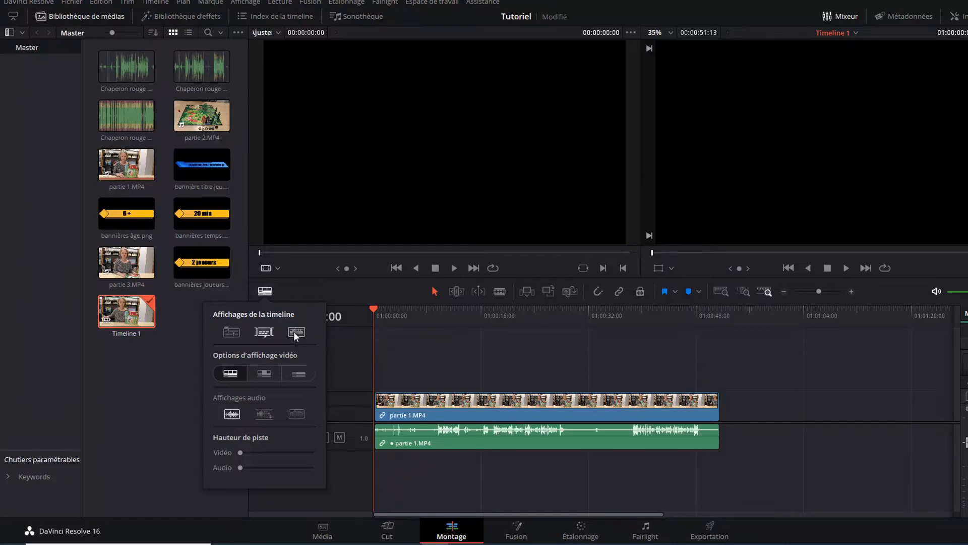
pyautogui.click(294, 331)
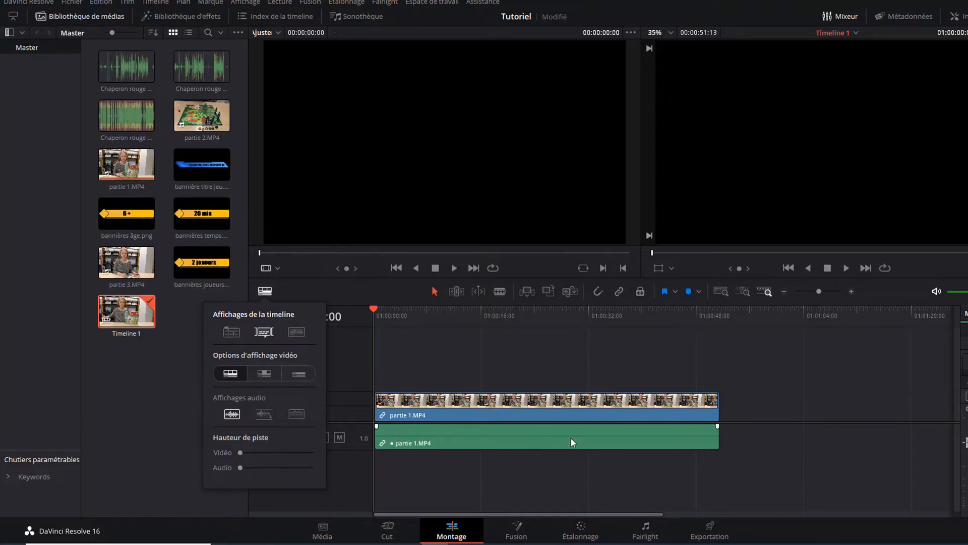
pyautogui.click(296, 332)
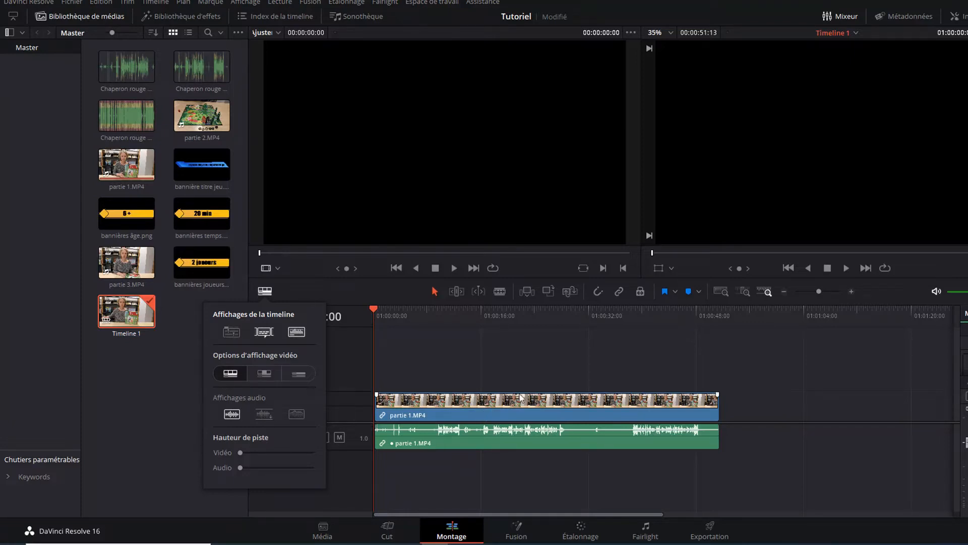
# - Play the opening seconds of Timeline 1 and examine the clip at wider and closer timeline zoom levels
pyautogui.click(849, 269)
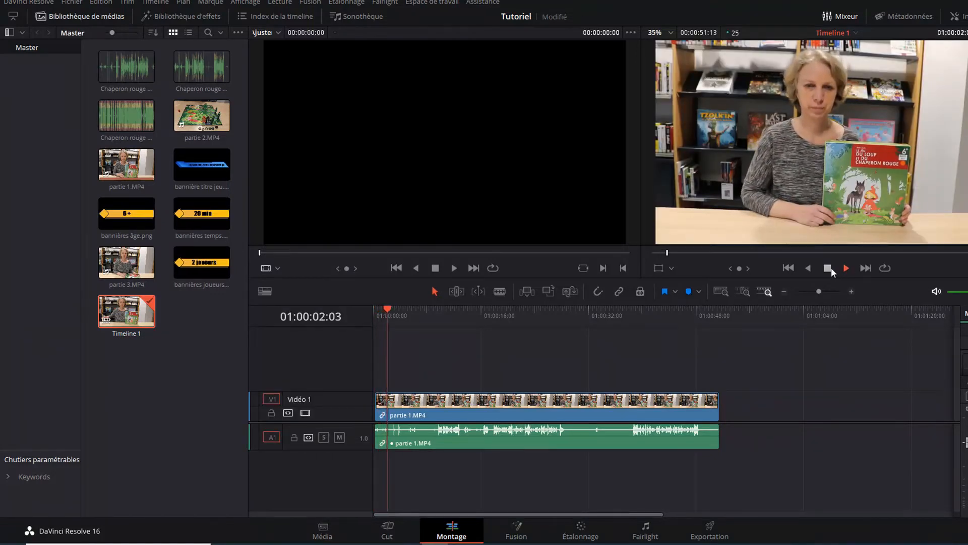
pyautogui.click(828, 269)
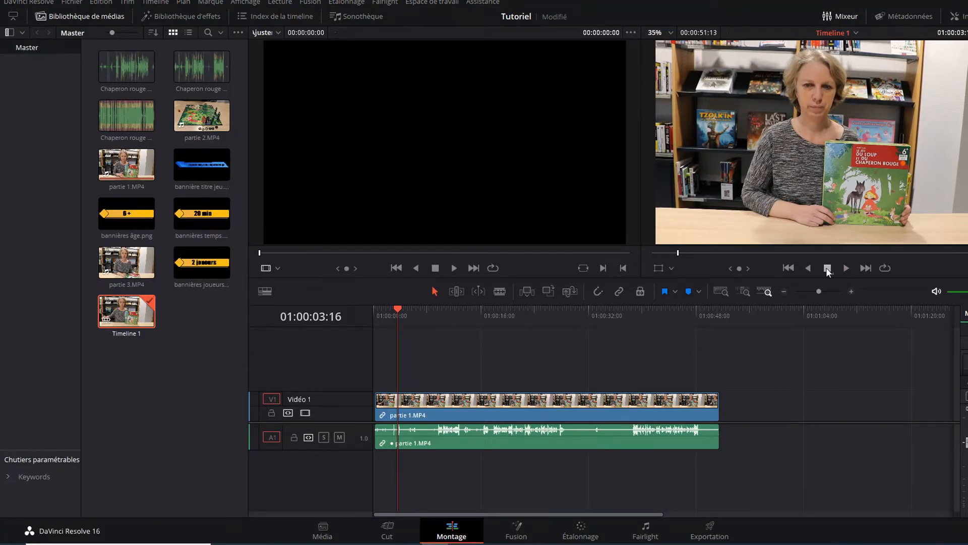
pyautogui.press('space')
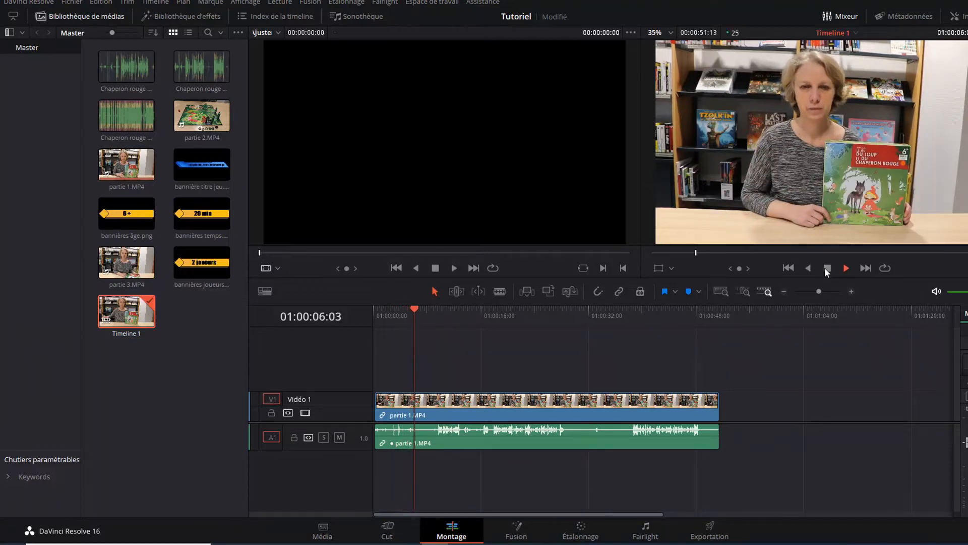
pyautogui.click(826, 268)
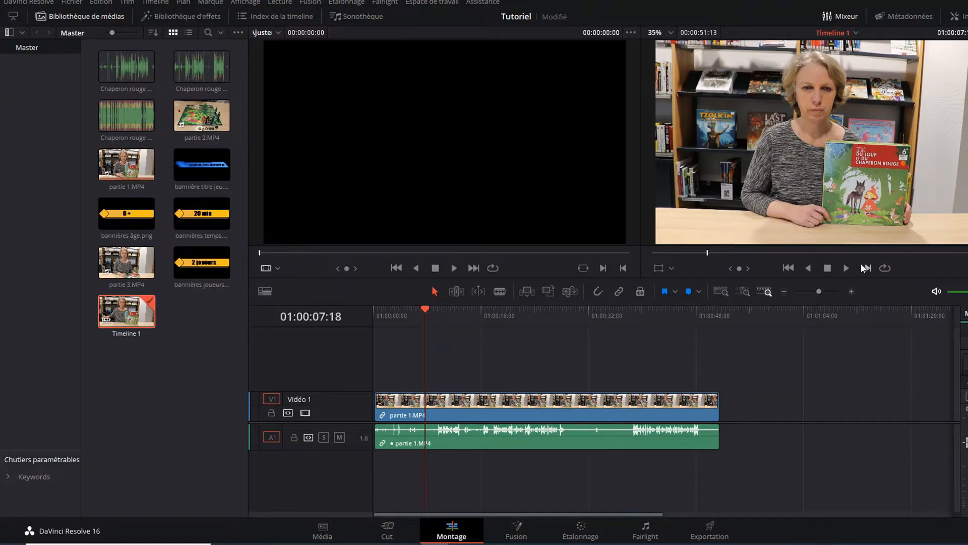
pyautogui.click(852, 291)
pyautogui.click(852, 291)
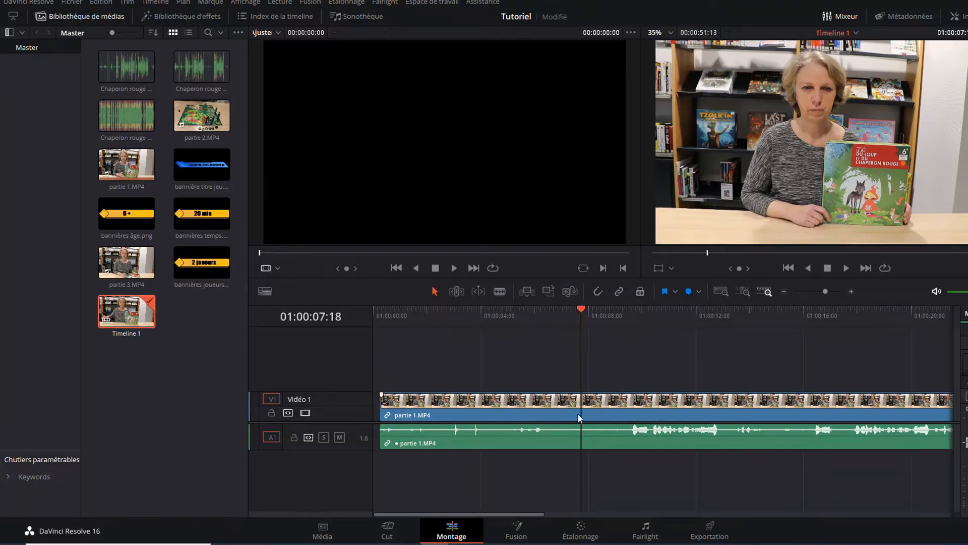
pyautogui.moveTo(824, 292)
pyautogui.mouseDown()
pyautogui.moveTo(834, 289)
pyautogui.moveTo(812, 292)
pyautogui.mouseUp()
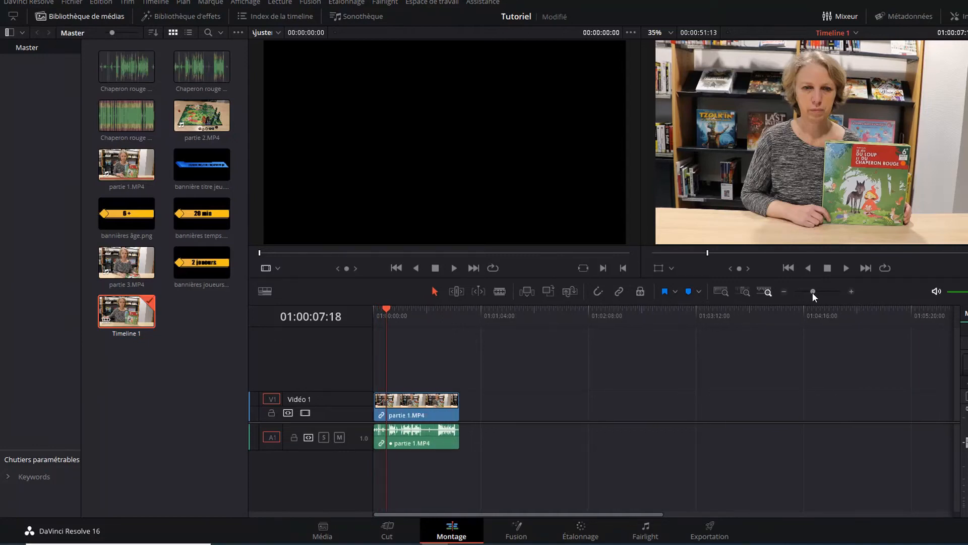
pyautogui.click(783, 292)
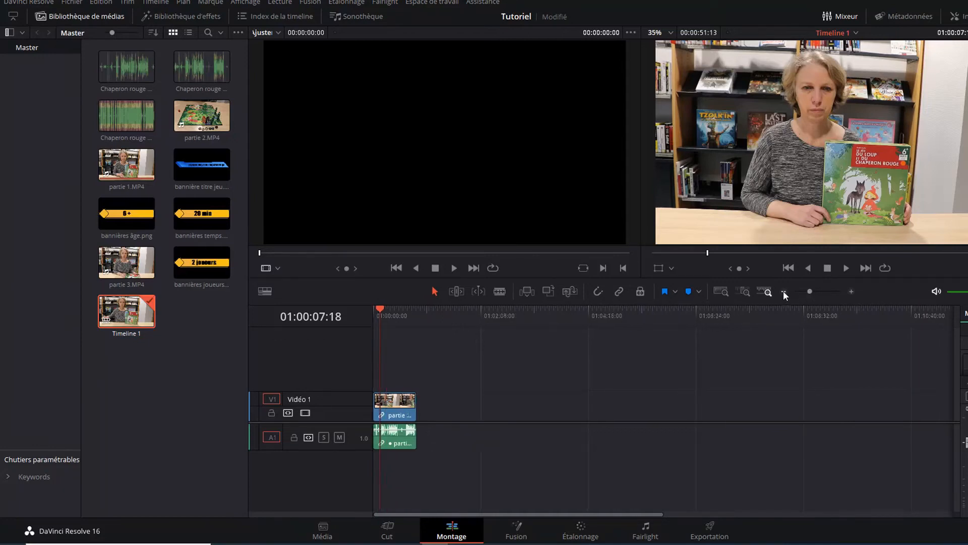
pyautogui.click(850, 291)
pyautogui.click(850, 291)
# - Split the partie 1.MP4 clip at 01:00:09:04 with the blade tool, cutting both picture and sound
pyautogui.press('Home')
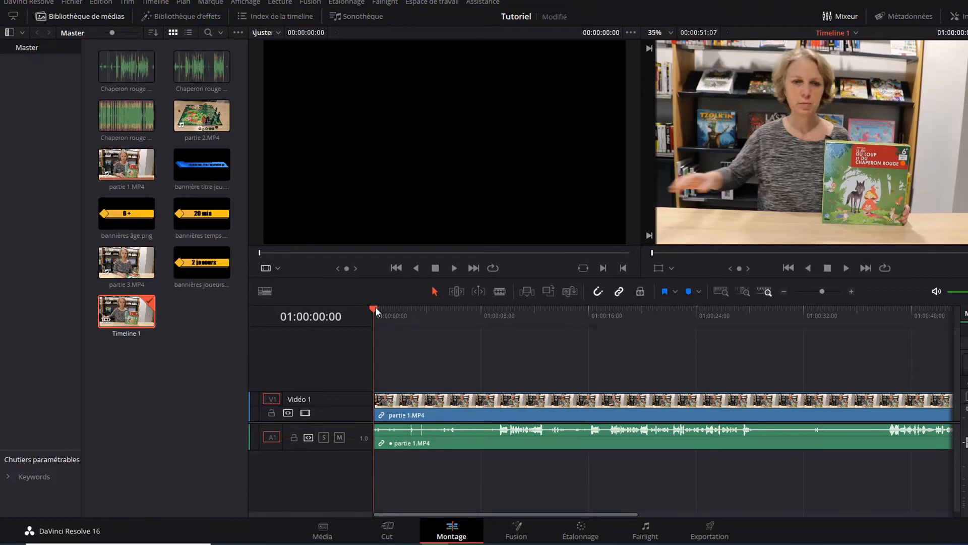
pyautogui.moveTo(376, 307); pyautogui.dragTo(497, 322)
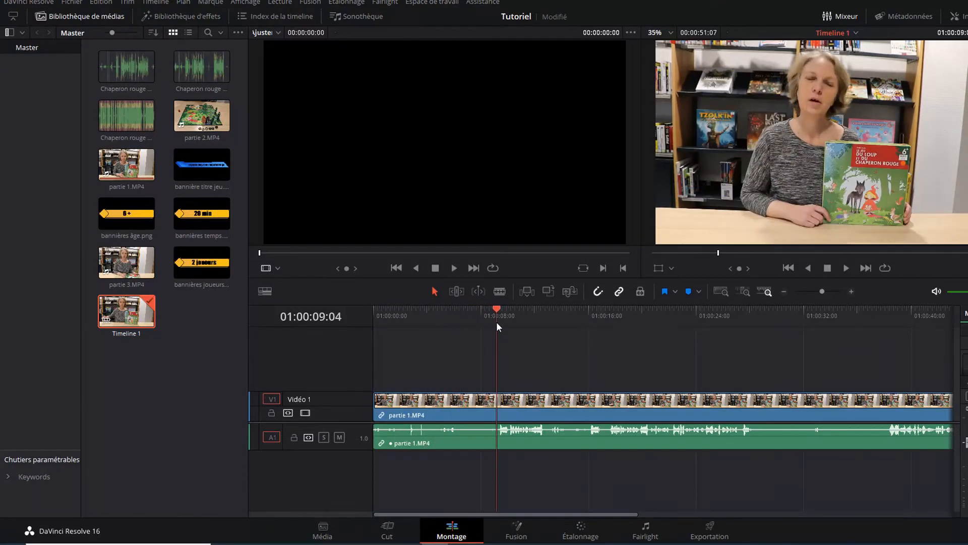
pyautogui.click(535, 410)
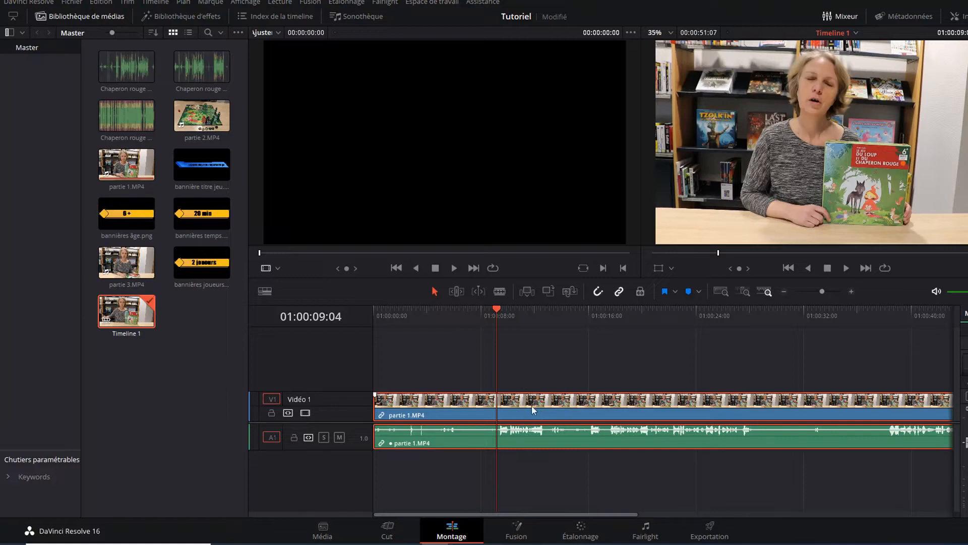
pyautogui.click(499, 292)
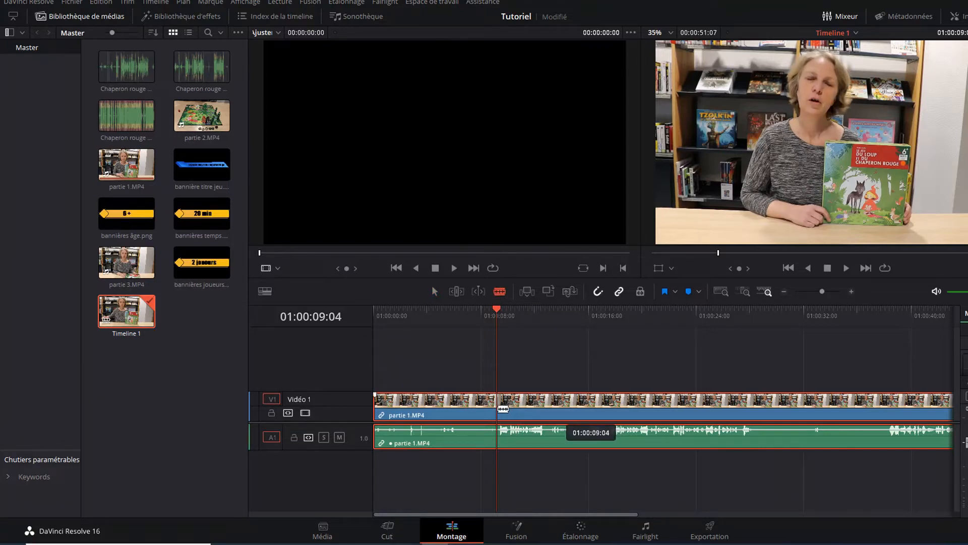
pyautogui.click(502, 408)
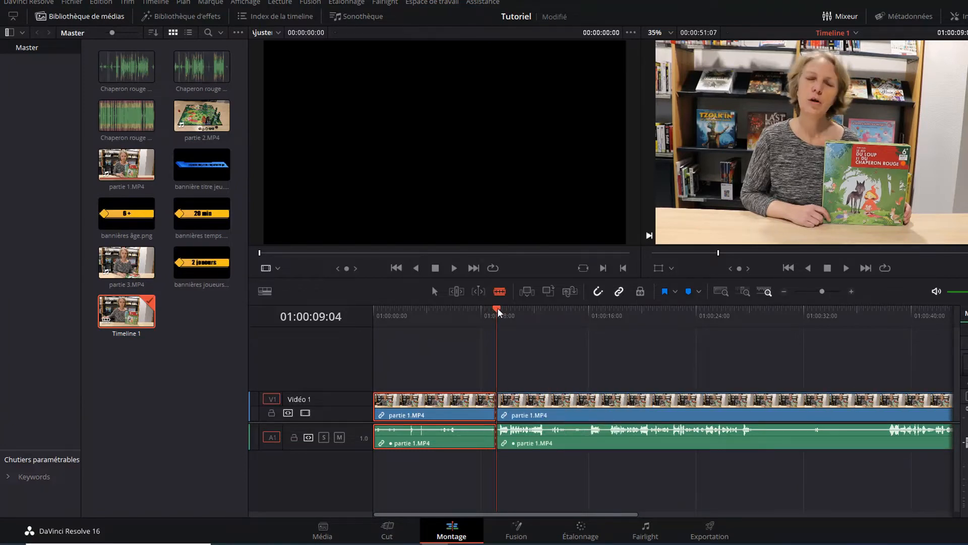
# - Try a ripple delete on the partie 1.MP4 segment before the cut, and undo it
pyautogui.scroll(10, 500, 327)
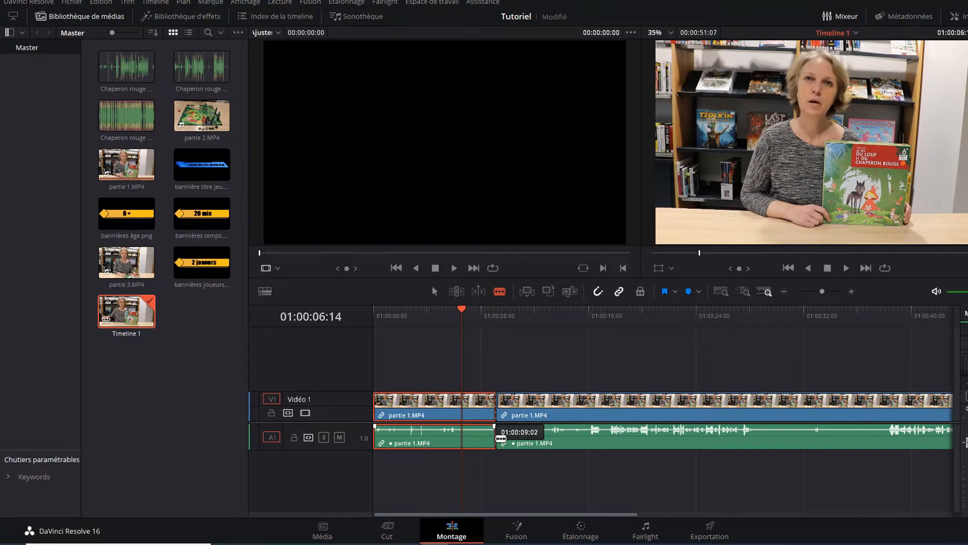
pyautogui.click(435, 292)
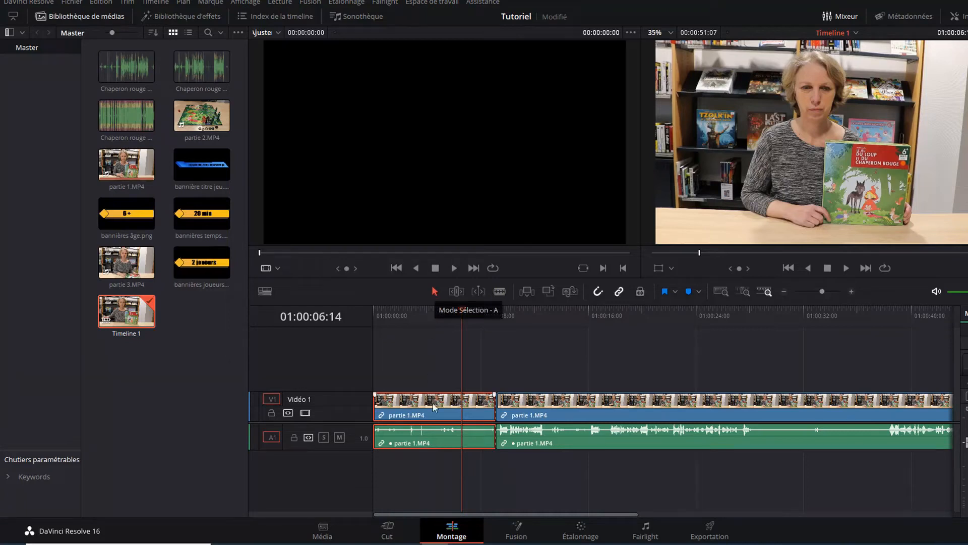
pyautogui.click(588, 405)
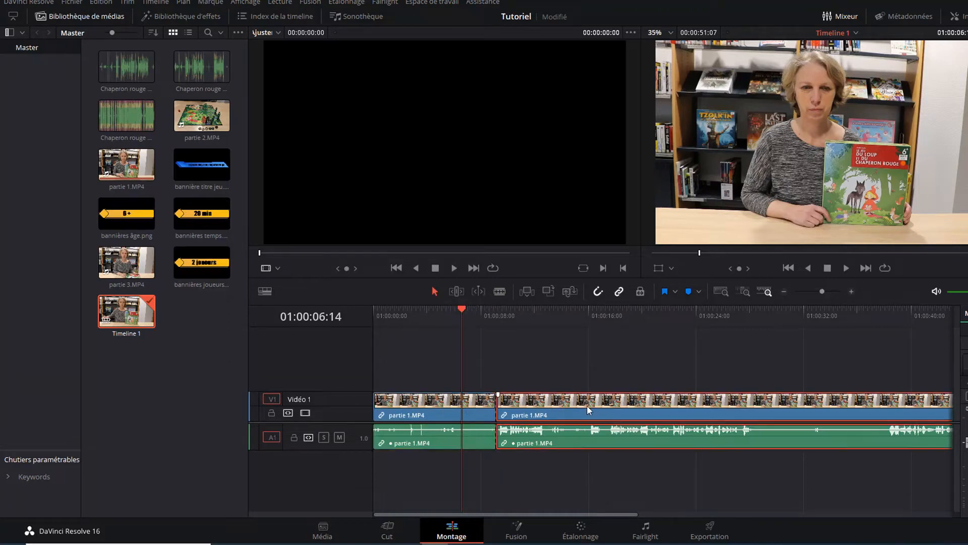
pyautogui.click(474, 407)
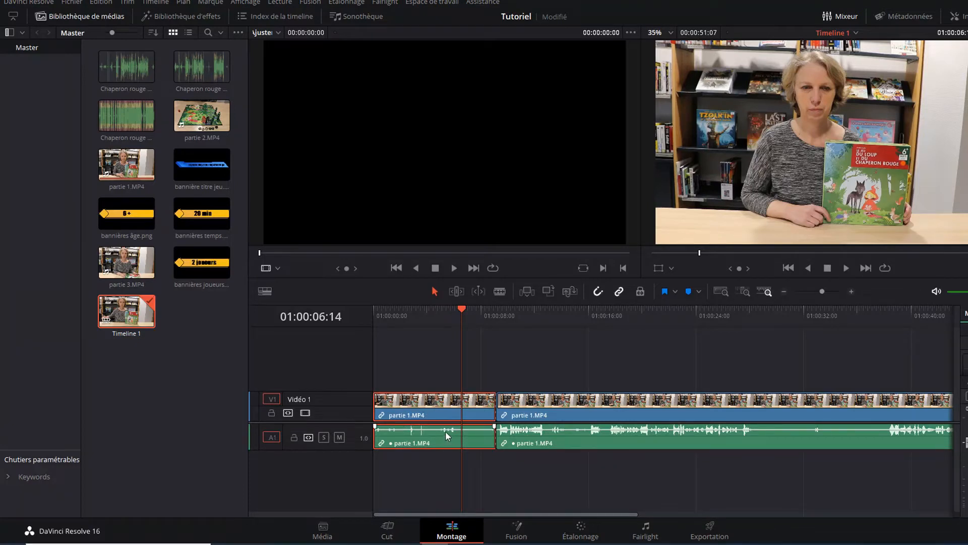
pyautogui.rightClick(426, 404)
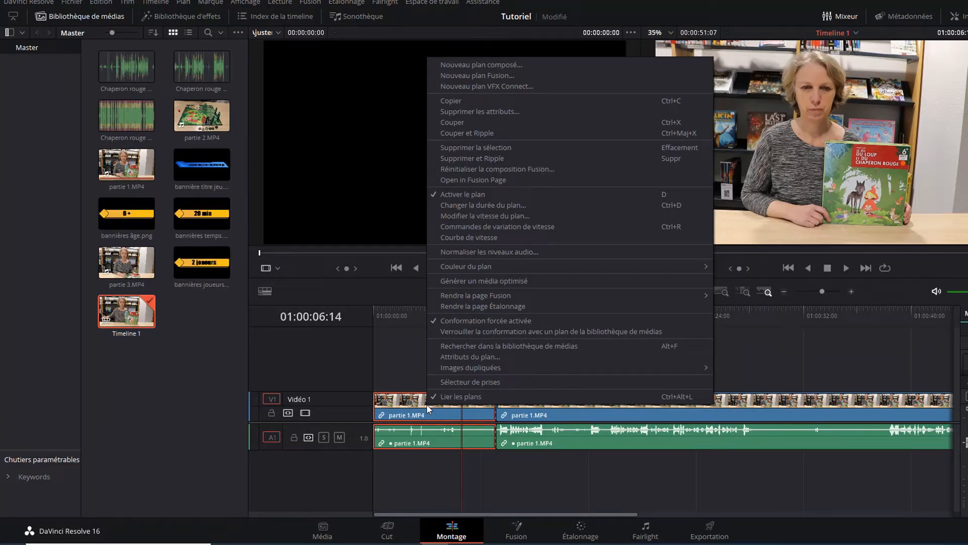
pyautogui.click(483, 159)
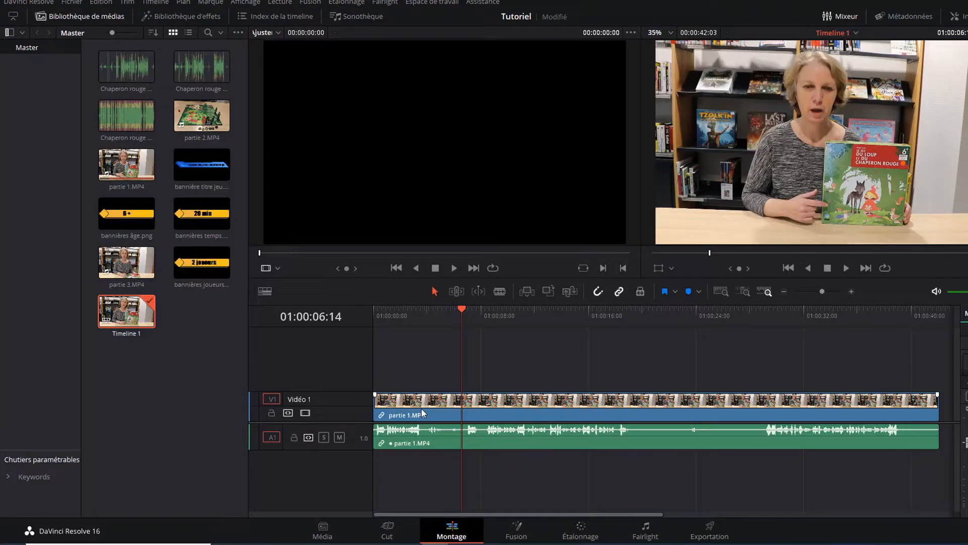
pyautogui.click(102, 4)
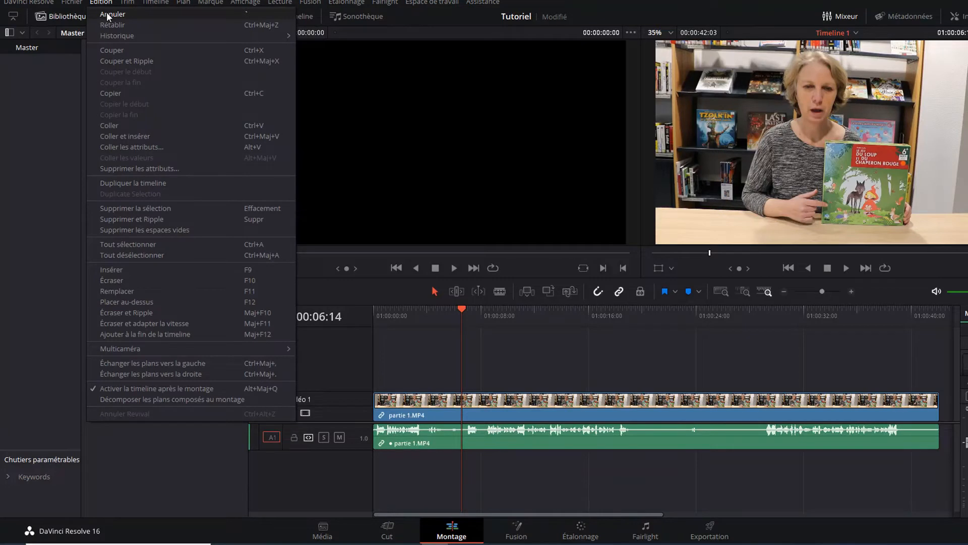
pyautogui.click(107, 14)
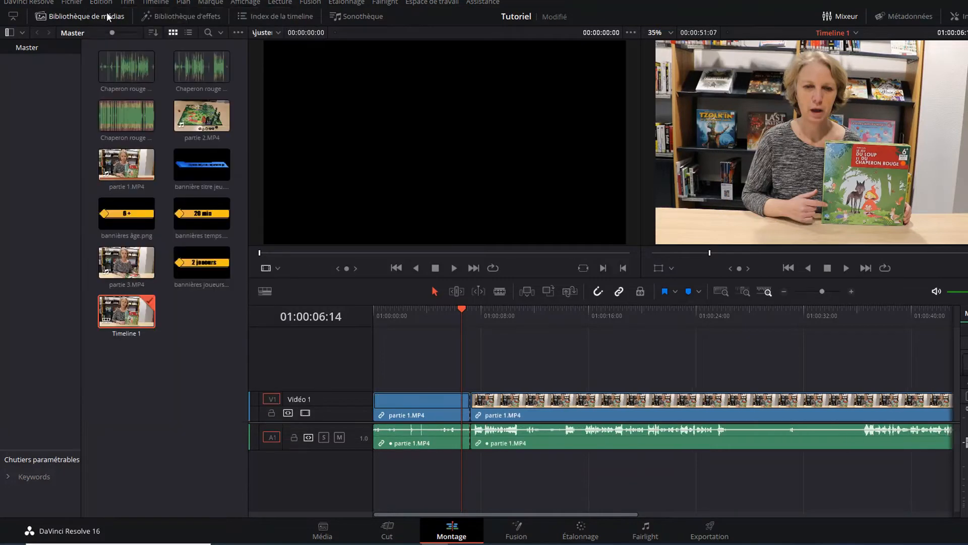
# - Delete the segment before the cut without ripple, and move the remaining partie 1.MP4 clip to the start of the timeline
pyautogui.click(435, 400)
pyautogui.rightClick(436, 398)
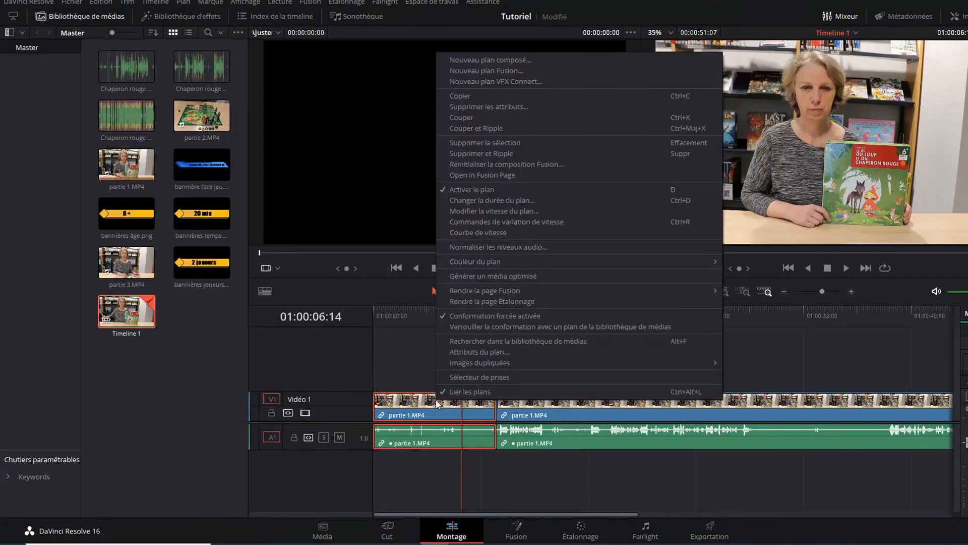
pyautogui.click(480, 143)
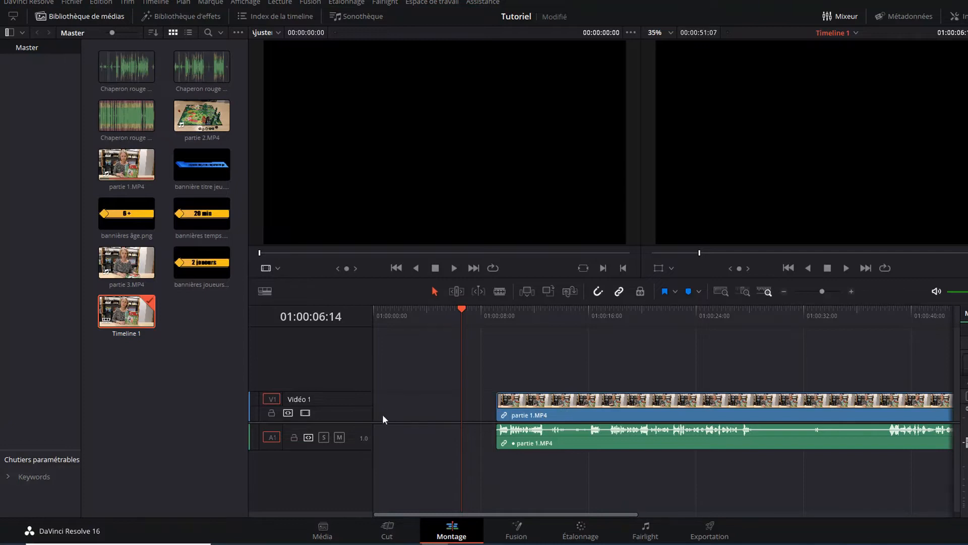
pyautogui.moveTo(552, 408); pyautogui.dragTo(426, 421)
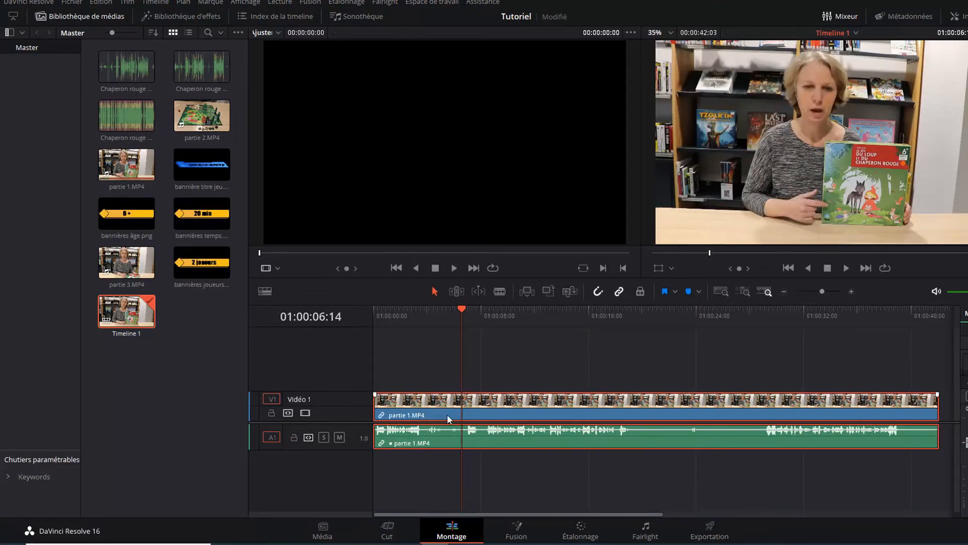
pyautogui.moveTo(510, 410); pyautogui.dragTo(492, 428)
# - Split the remaining partie 1.MP4 clip at 01:00:19:02 with the blade tool and select the segment after the cut
pyautogui.moveTo(463, 310); pyautogui.dragTo(630, 346)
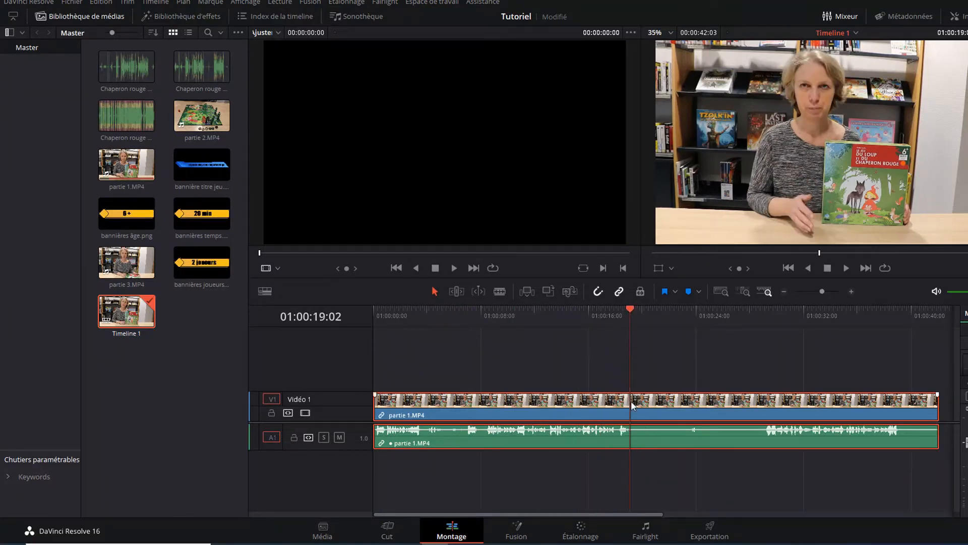
pyautogui.click(499, 291)
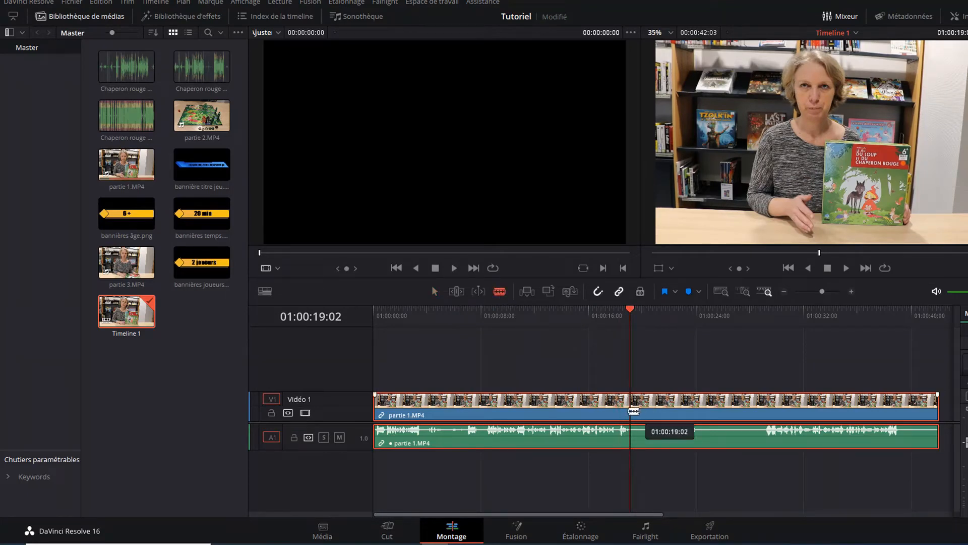
pyautogui.click(633, 408)
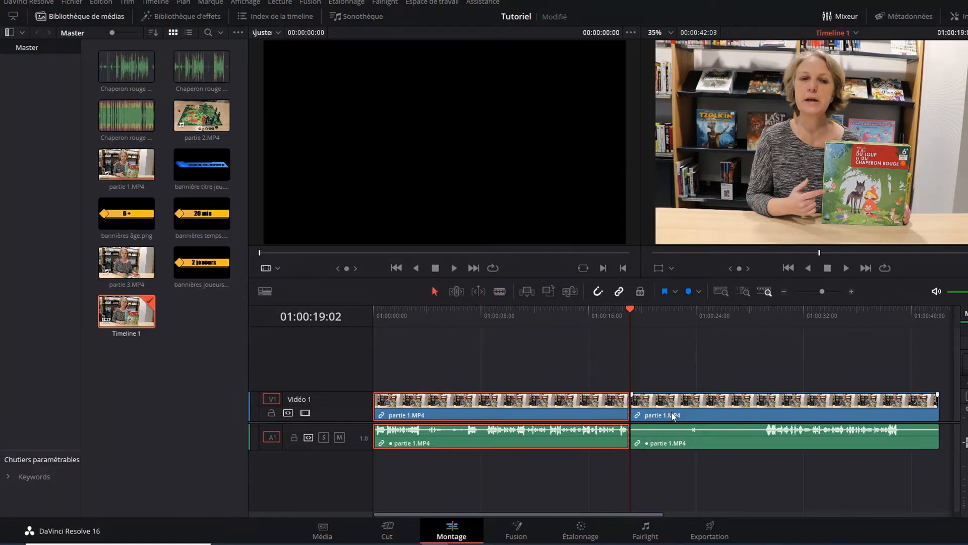
pyautogui.moveTo(674, 415)
pyautogui.mouseDown()
pyautogui.moveTo(709, 416)
pyautogui.moveTo(681, 425)
pyautogui.mouseUp()
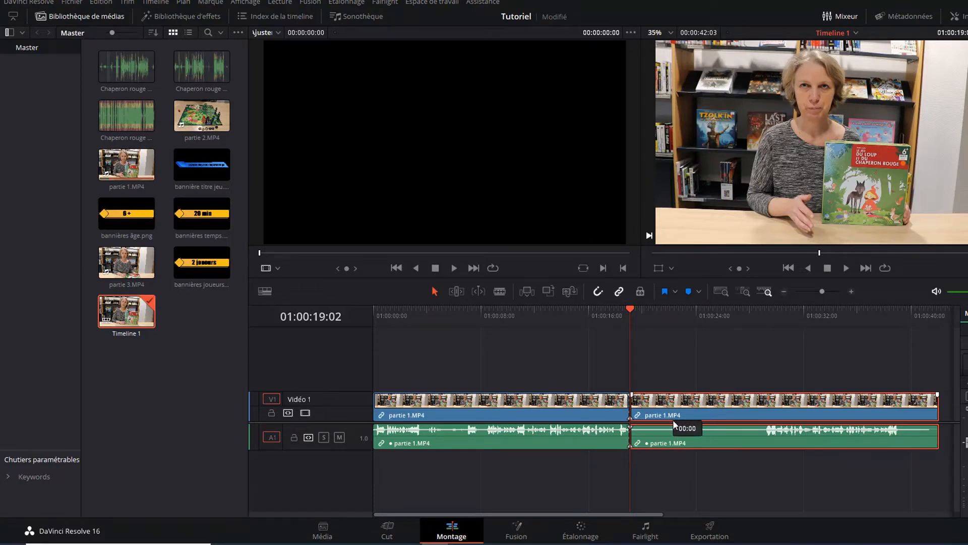
# - Try moving the segment after the cut earlier so it overlaps the first segment, and close the gap this leaves between them
pyautogui.moveTo(673, 421); pyautogui.dragTo(590, 423)
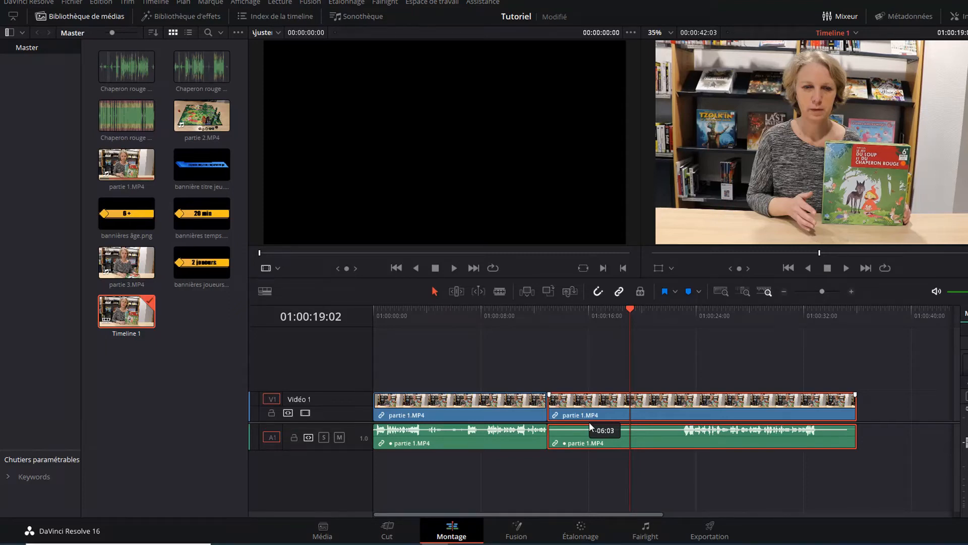
pyautogui.moveTo(589, 421); pyautogui.dragTo(552, 411)
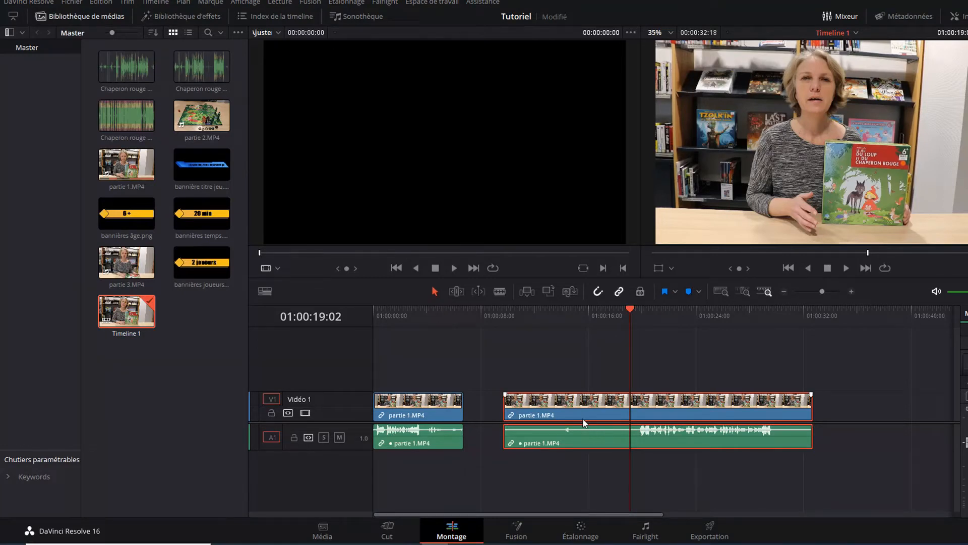
pyautogui.moveTo(581, 419); pyautogui.dragTo(545, 420)
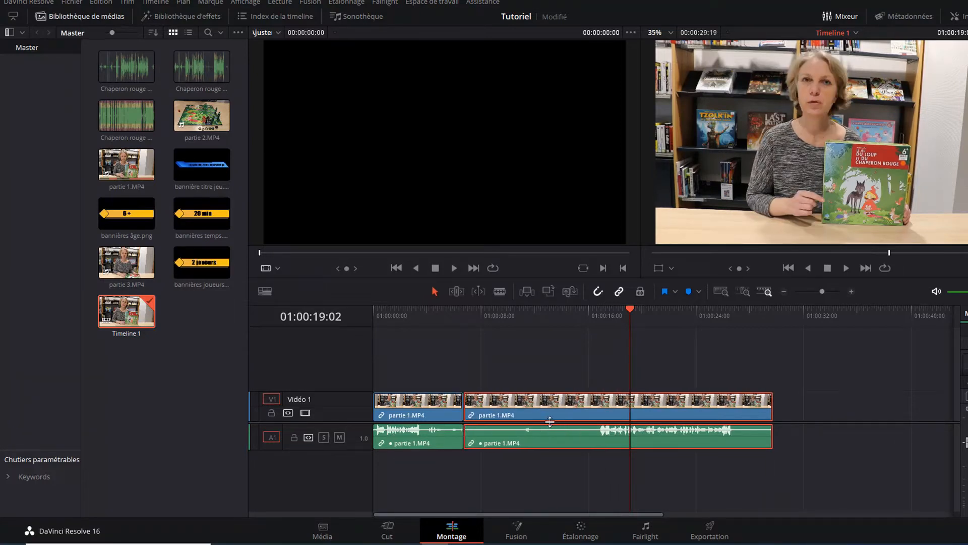
# - Undo all the moves of the second partie 1.MP4 segment, back to the plain cut at 01:00:19:02
pyautogui.click(106, 2)
pyautogui.click(115, 15)
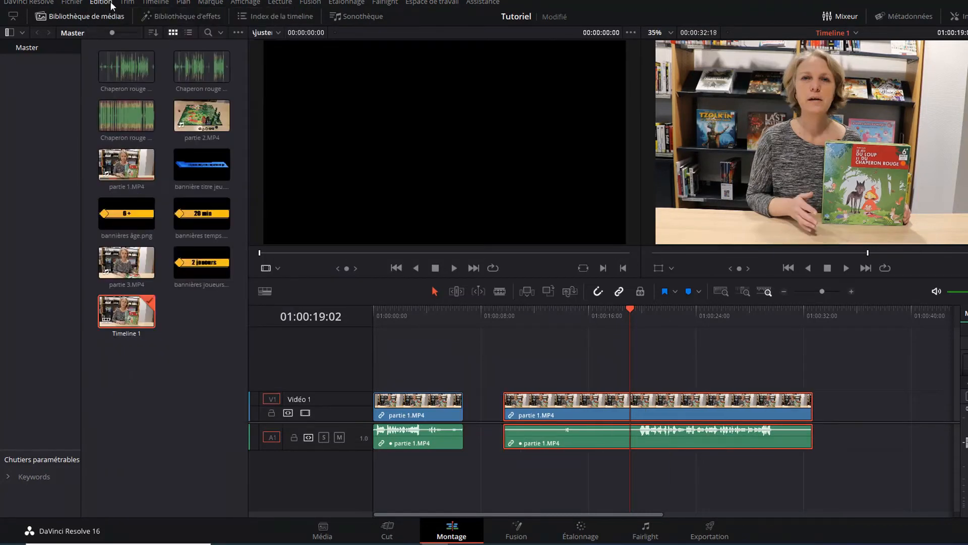
pyautogui.click(107, 3)
pyautogui.click(112, 14)
pyautogui.click(100, 3)
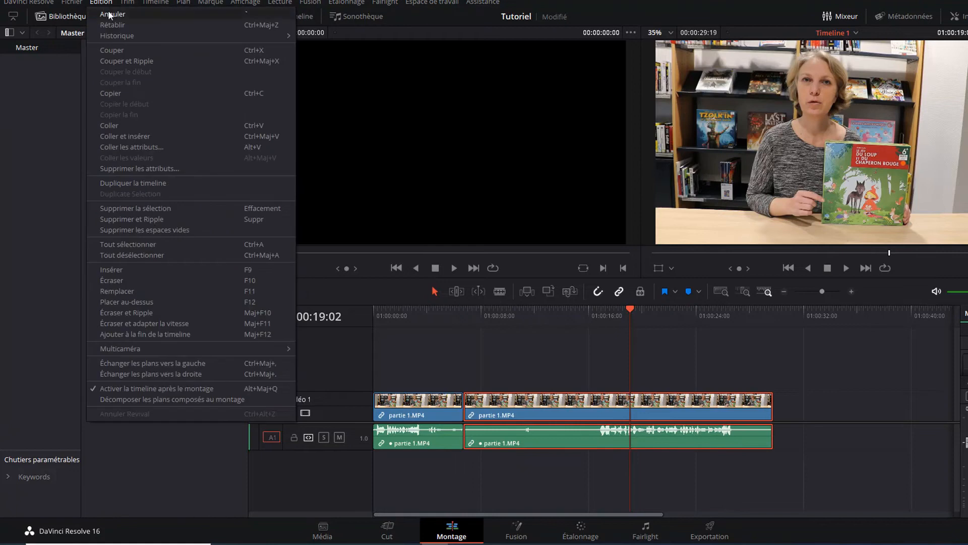
pyautogui.click(112, 14)
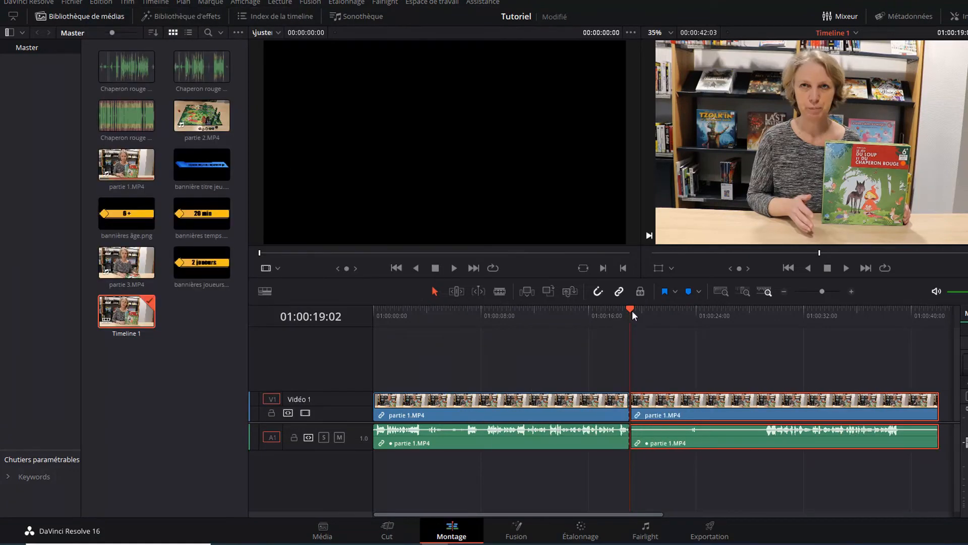
# - Rejoin the two partie 1.MP4 segments by removing the through edit at 01:00:19:02
pyautogui.click(608, 313)
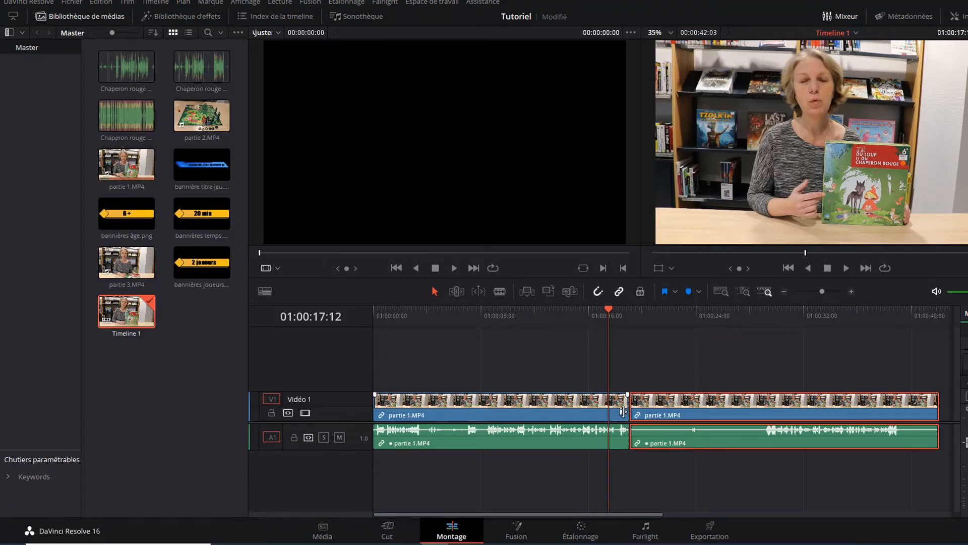
pyautogui.rightClick(629, 412)
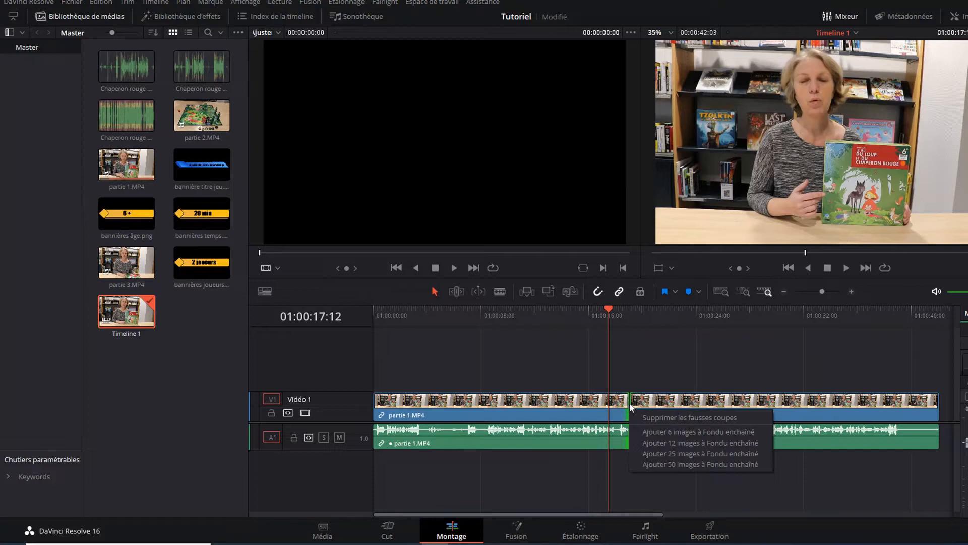
pyautogui.click(662, 417)
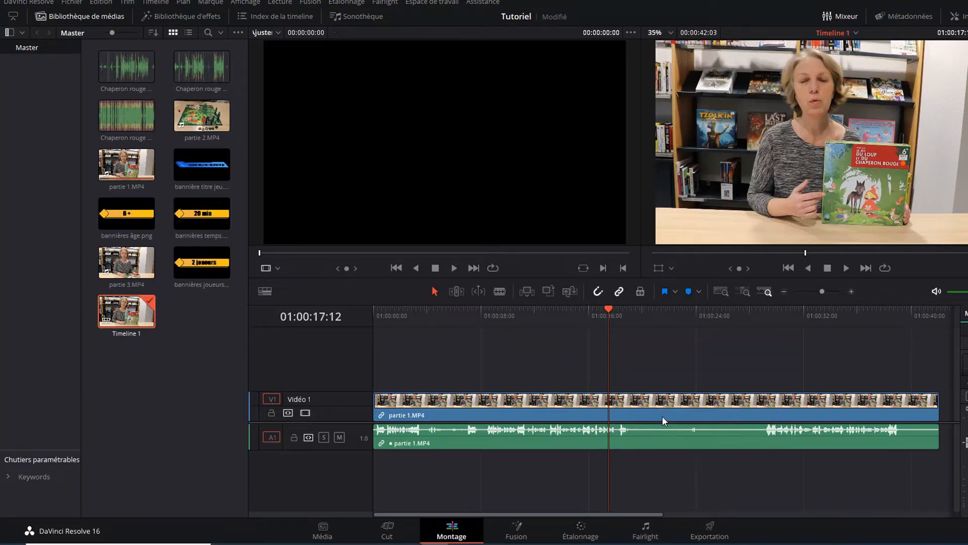
# - Split the rejoined partie 1.MP4 clip at 01:00:18:23 with the blade tool
pyautogui.moveTo(607, 307); pyautogui.dragTo(627, 319)
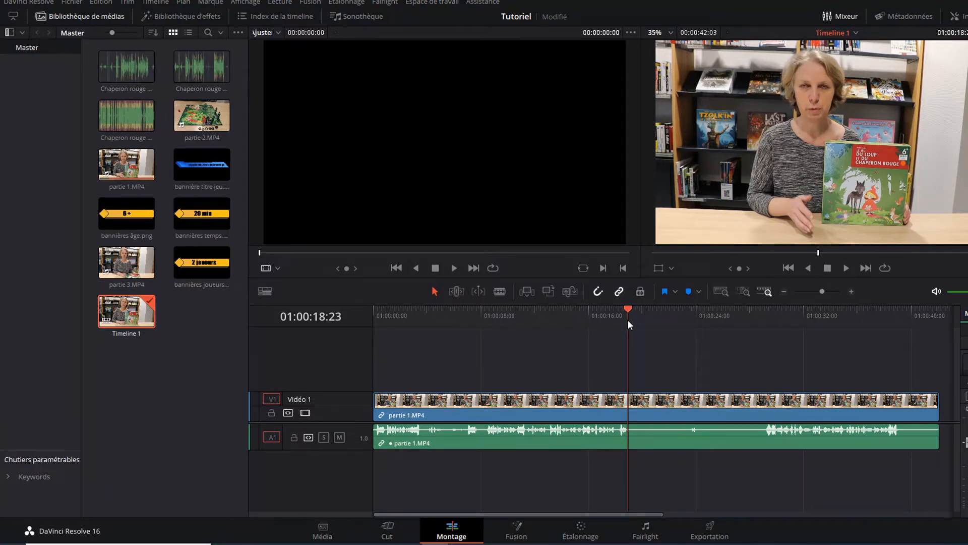
pyautogui.click(689, 417)
pyautogui.click(499, 291)
pyautogui.click(628, 410)
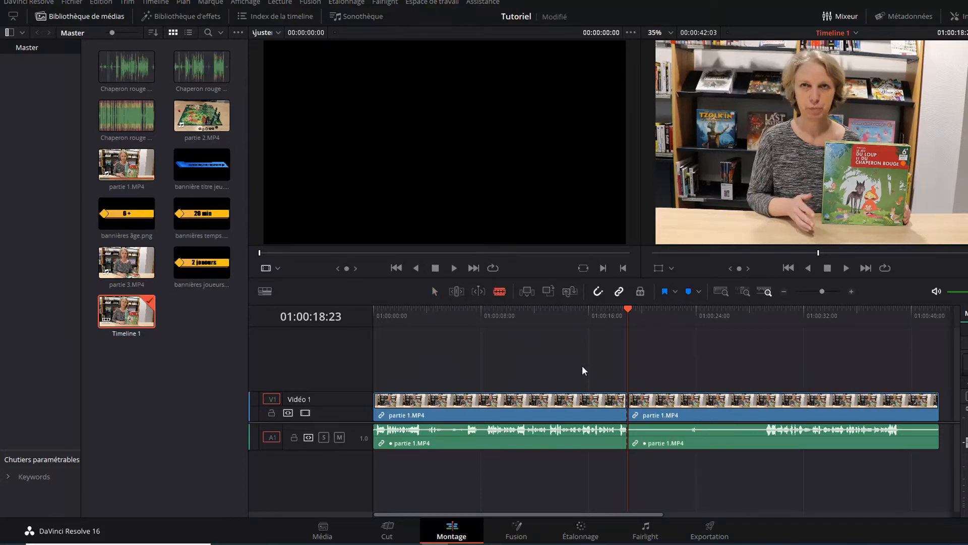
# - In trim mode, slide the segment after the cut later so it starts at 01:00:20:05, extending the first segment
pyautogui.click(457, 292)
pyautogui.click(679, 409)
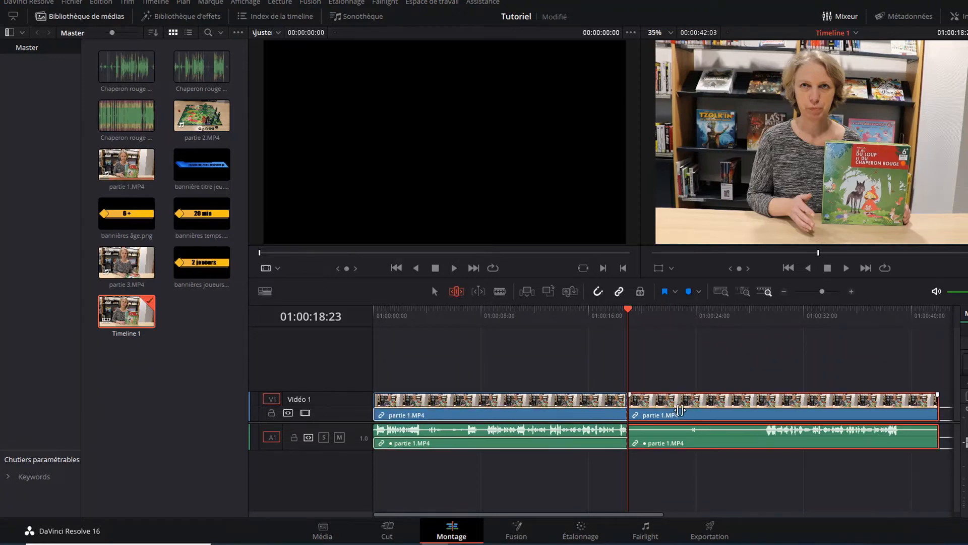
pyautogui.moveTo(680, 411)
pyautogui.mouseDown()
pyautogui.moveTo(724, 414)
pyautogui.moveTo(611, 419)
pyautogui.moveTo(674, 423)
pyautogui.mouseUp()
pyautogui.moveTo(766, 426); pyautogui.dragTo(704, 433)
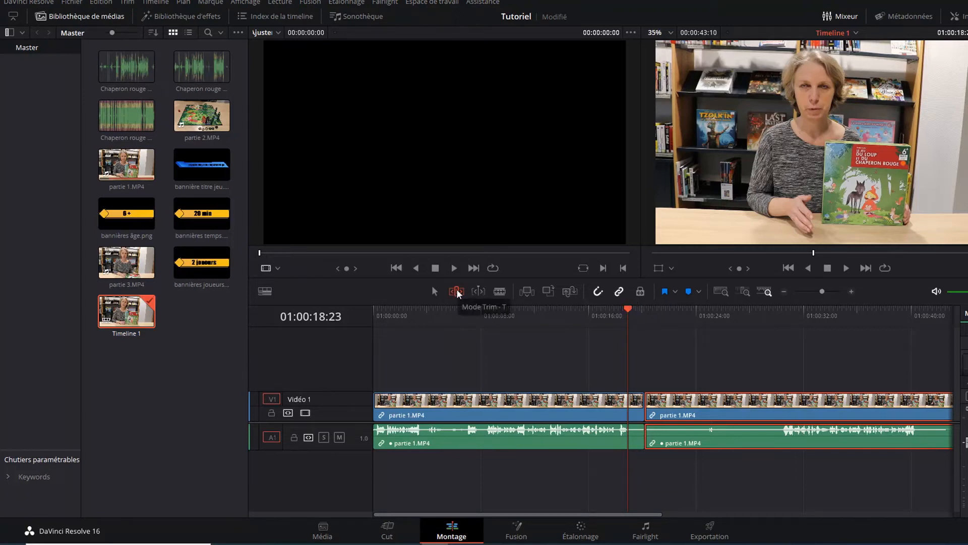
# - Enable dynamic trim mode, slide the second segment earlier and back to a slightly later start, and return to selection mode
pyautogui.click(484, 295)
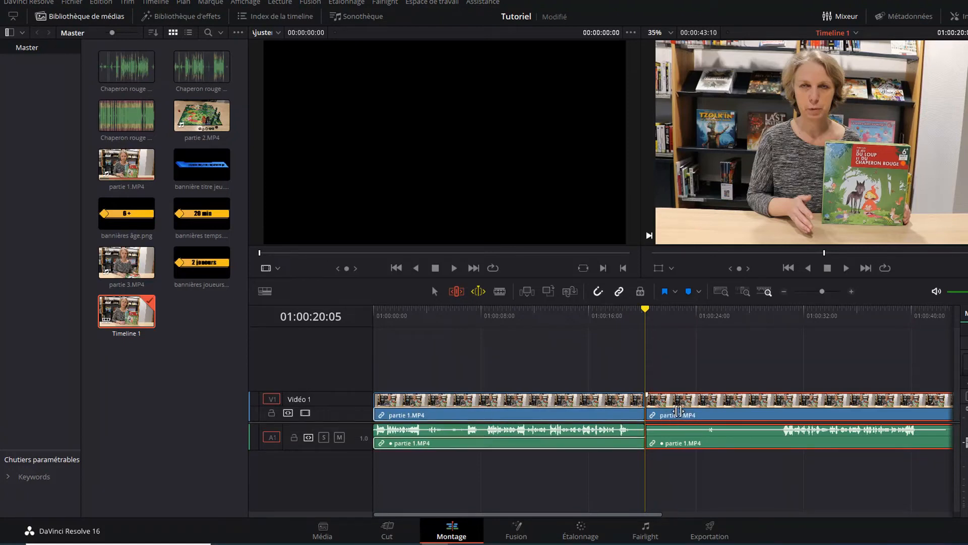
pyautogui.moveTo(679, 411); pyautogui.dragTo(598, 421)
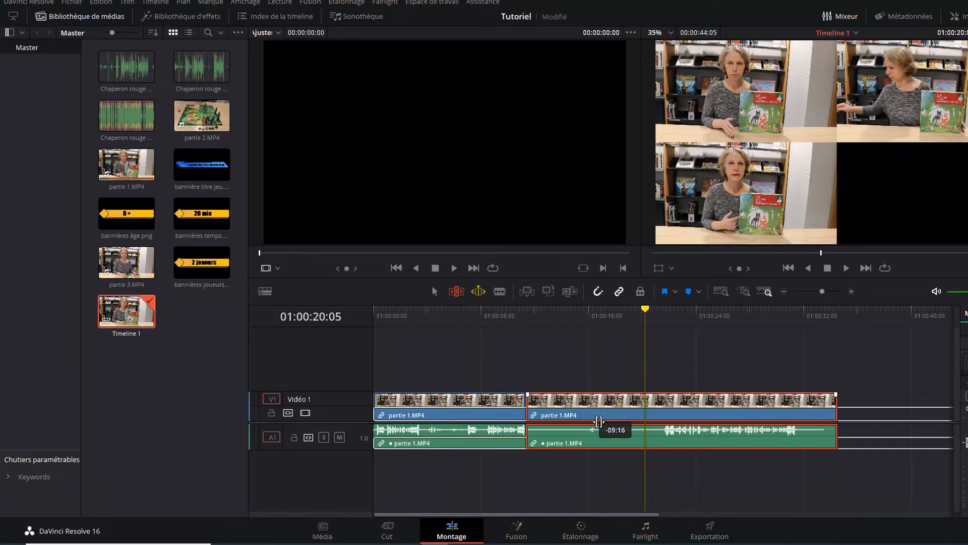
pyautogui.moveTo(599, 421); pyautogui.dragTo(728, 426)
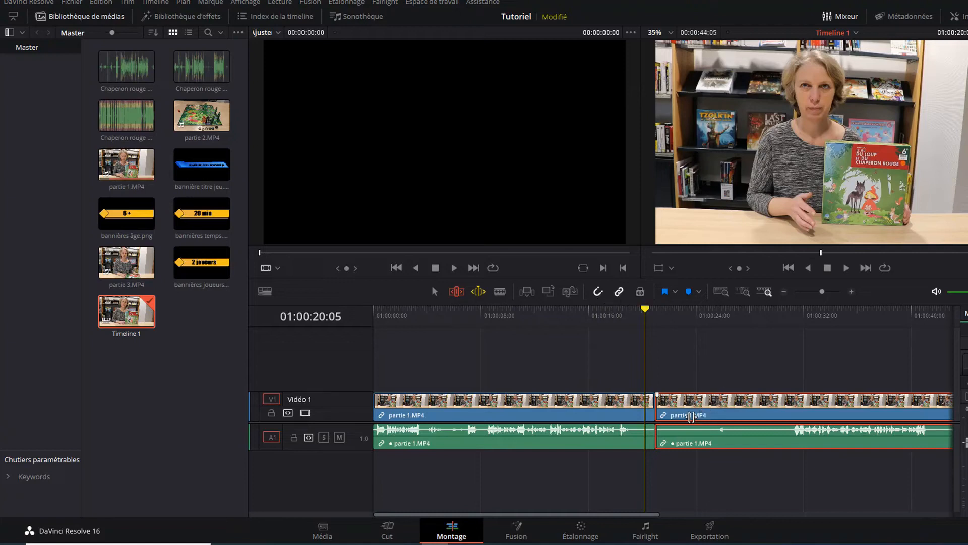
pyautogui.click(438, 291)
pyautogui.moveTo(691, 414)
pyautogui.mouseDown()
pyautogui.moveTo(720, 411)
pyautogui.moveTo(692, 413)
pyautogui.mouseUp()
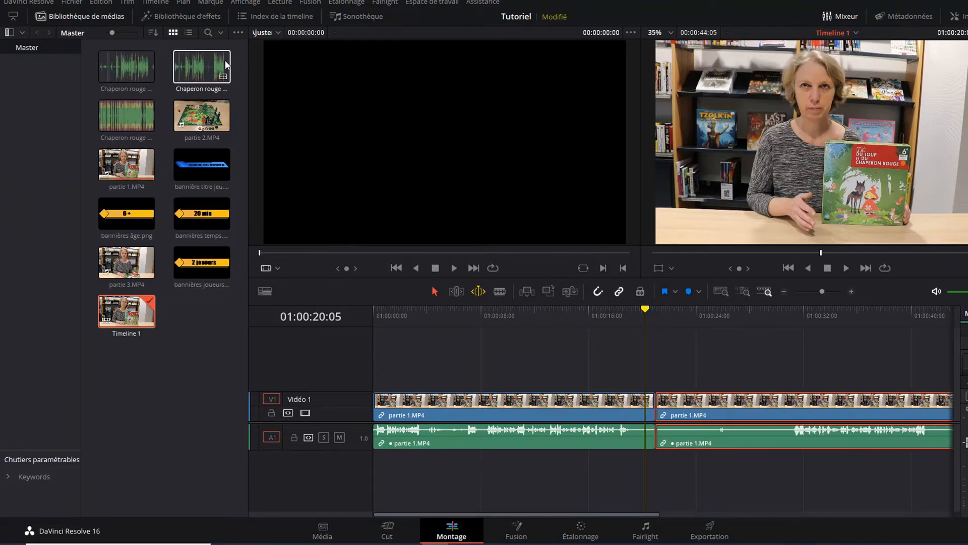
# - Split the first partie 1.MP4 segment at 01:00:09:16 with the blade tool
pyautogui.moveTo(646, 312); pyautogui.dragTo(503, 328)
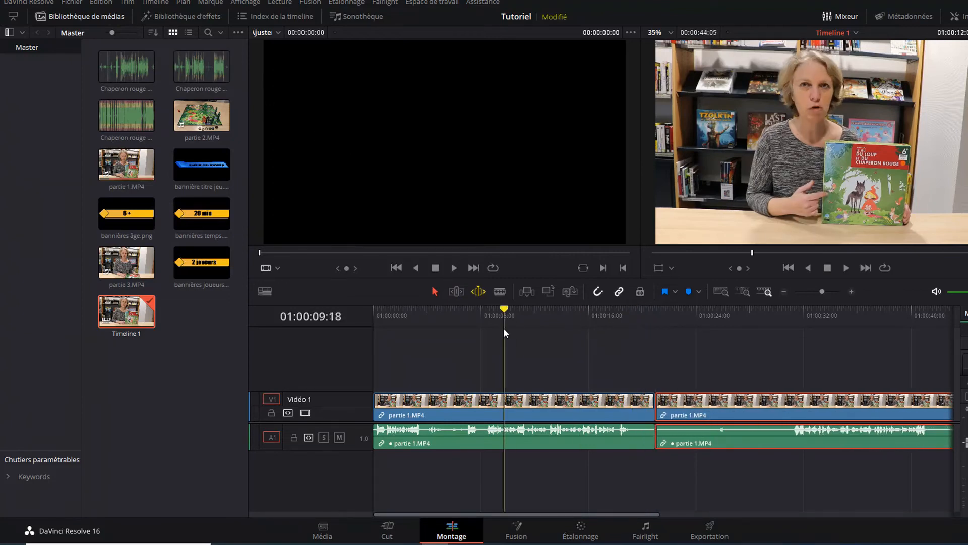
pyautogui.click(499, 292)
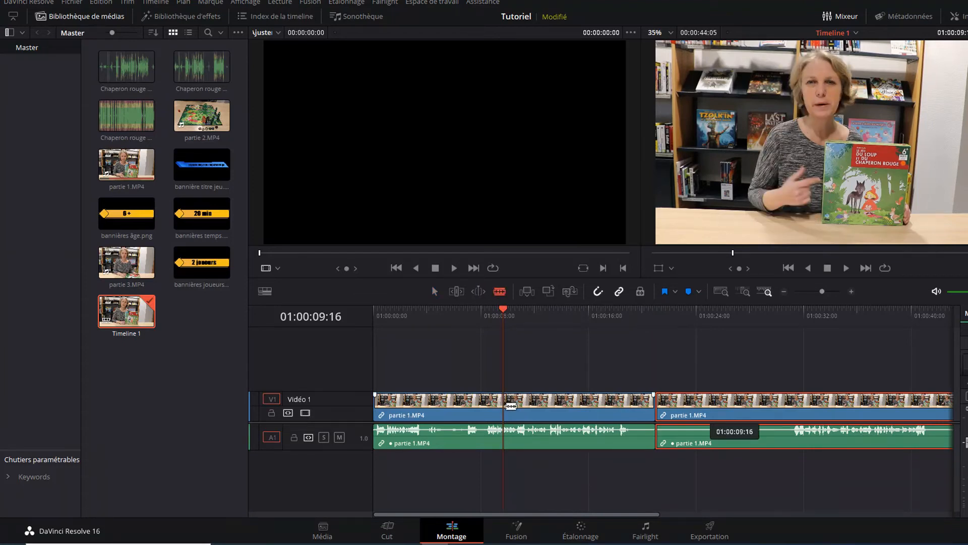
pyautogui.click(507, 403)
# - Turn off snapping and scrub the playhead freely along the timeline towards the last cut
pyautogui.moveTo(504, 315); pyautogui.dragTo(530, 350)
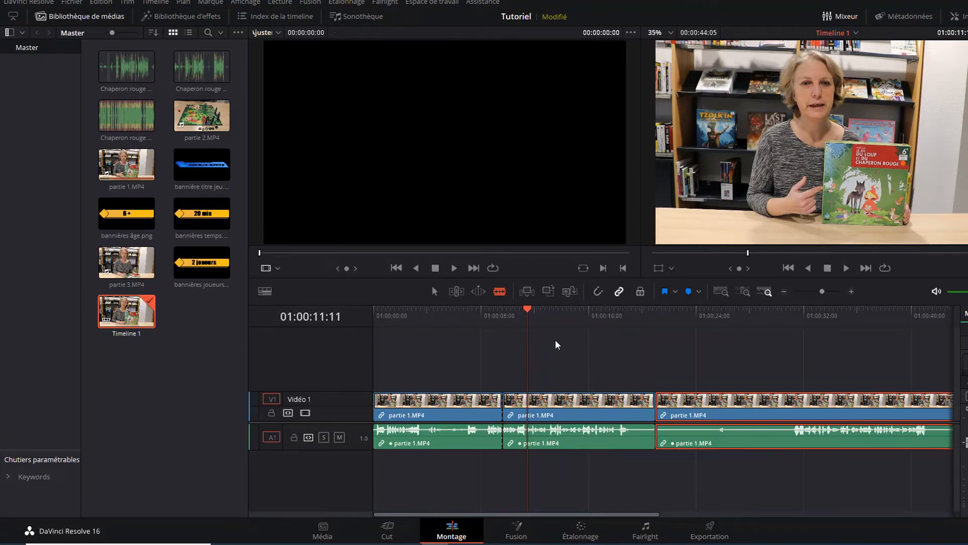
pyautogui.moveTo(533, 315); pyautogui.dragTo(641, 390)
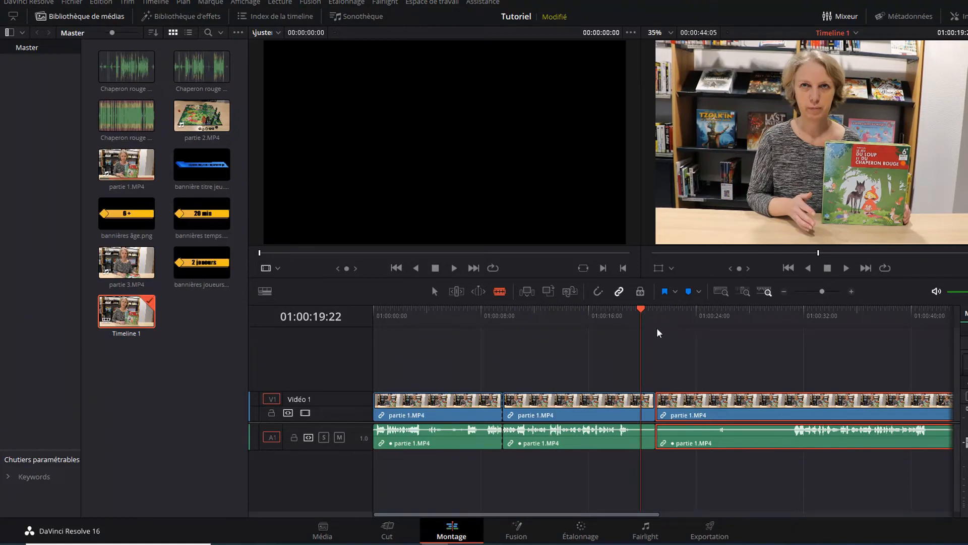
pyautogui.moveTo(641, 317); pyautogui.dragTo(657, 329)
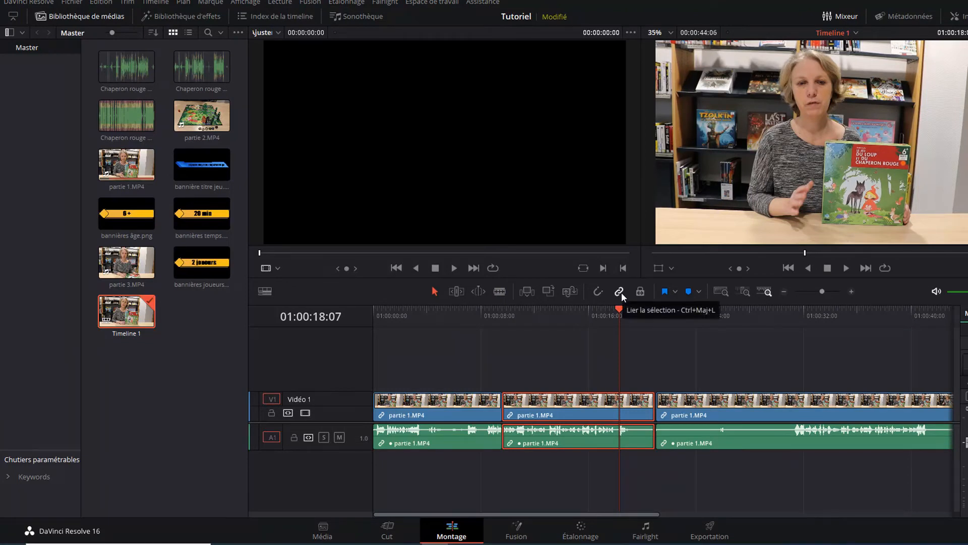
# - Turn off linked selection, shift the last segment's video 5 seconds away from its audio, and bring it back to a one-frame offset
pyautogui.moveTo(575, 401); pyautogui.dragTo(567, 406)
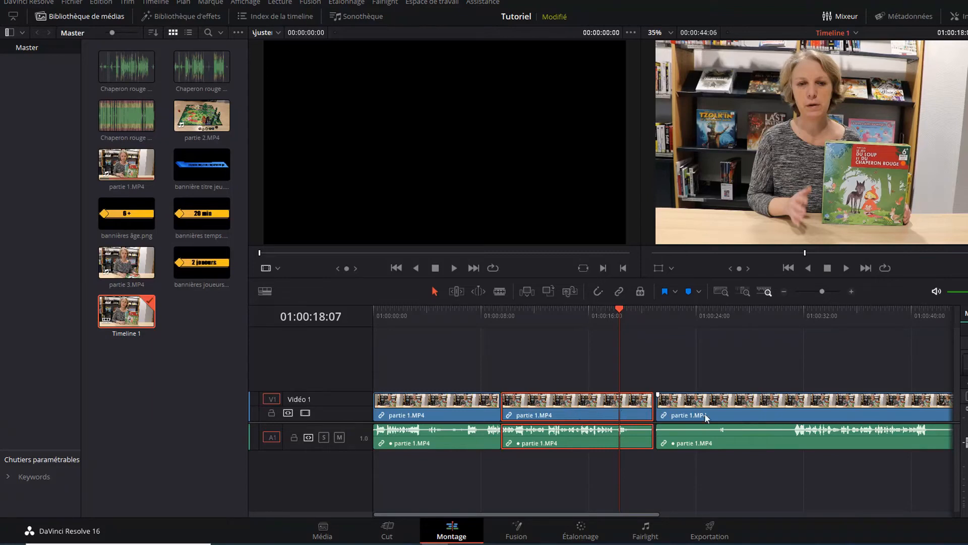
pyautogui.moveTo(704, 413); pyautogui.dragTo(772, 406)
pyautogui.moveTo(725, 443)
pyautogui.mouseDown()
pyautogui.moveTo(787, 443)
pyautogui.moveTo(715, 444)
pyautogui.moveTo(728, 443)
pyautogui.moveTo(721, 438)
pyautogui.mouseUp()
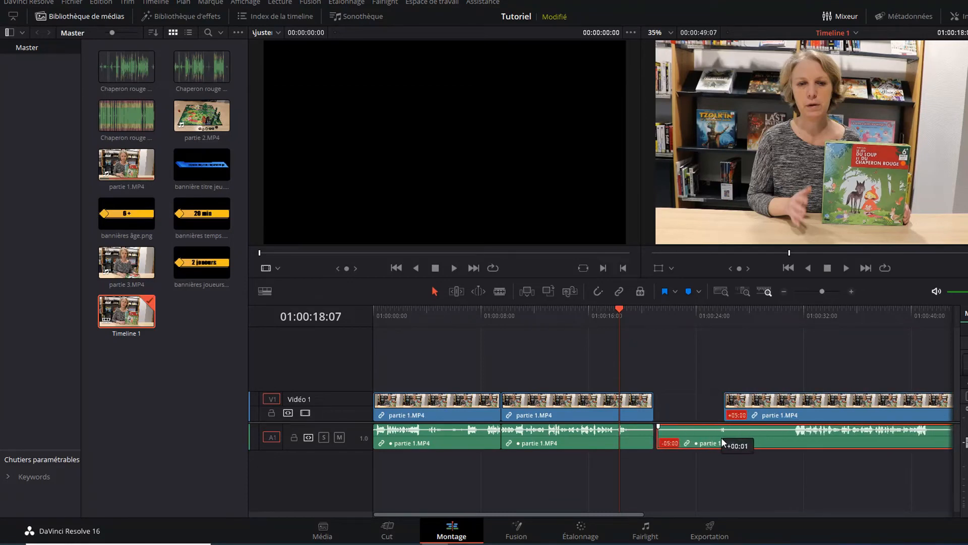
pyautogui.moveTo(783, 398); pyautogui.dragTo(729, 408)
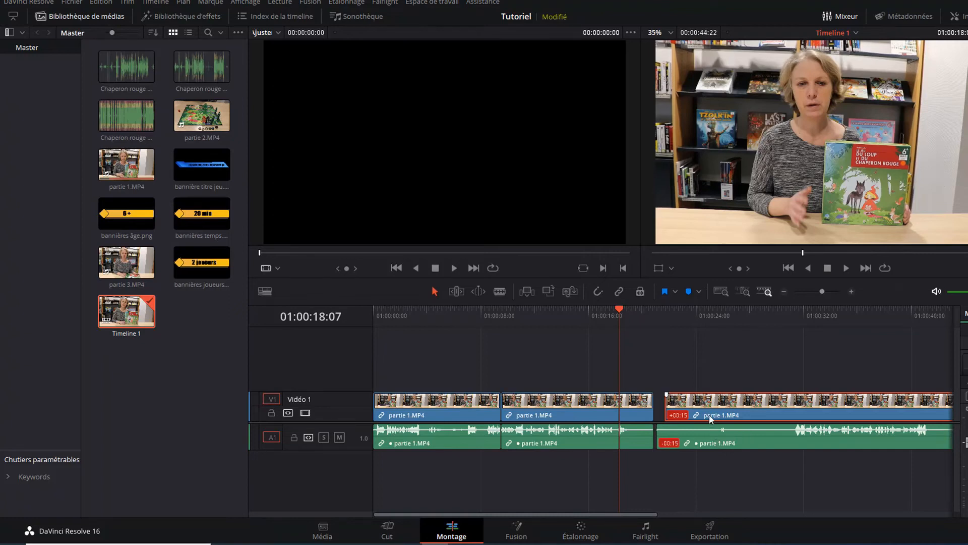
pyautogui.moveTo(705, 410); pyautogui.dragTo(696, 406)
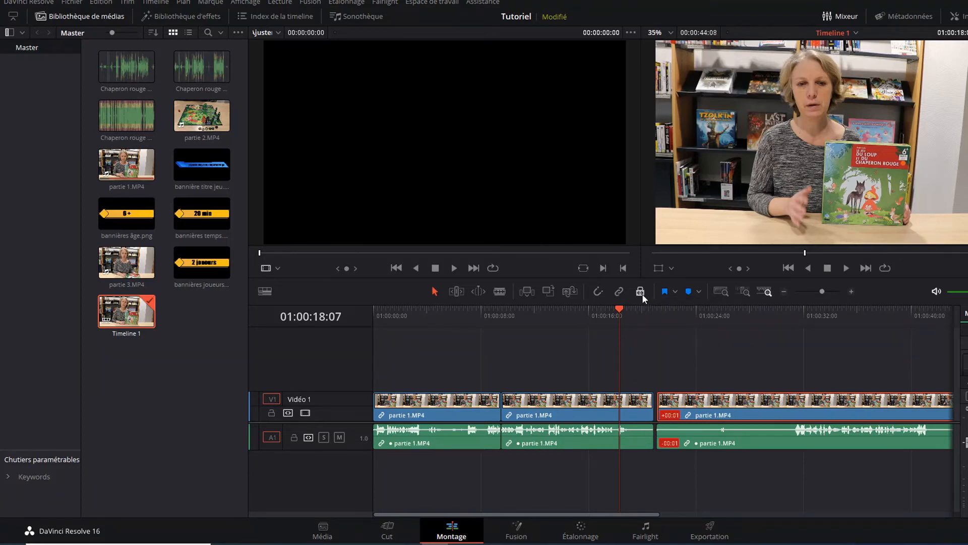
# - Lock the position of the clips on the video and audio tracks, and unlock it again
pyautogui.click(641, 293)
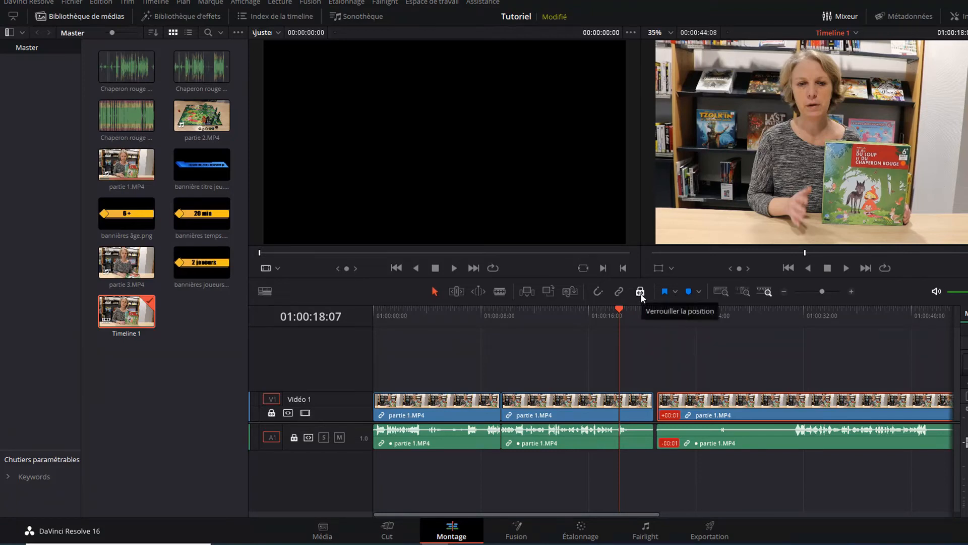
pyautogui.click(641, 293)
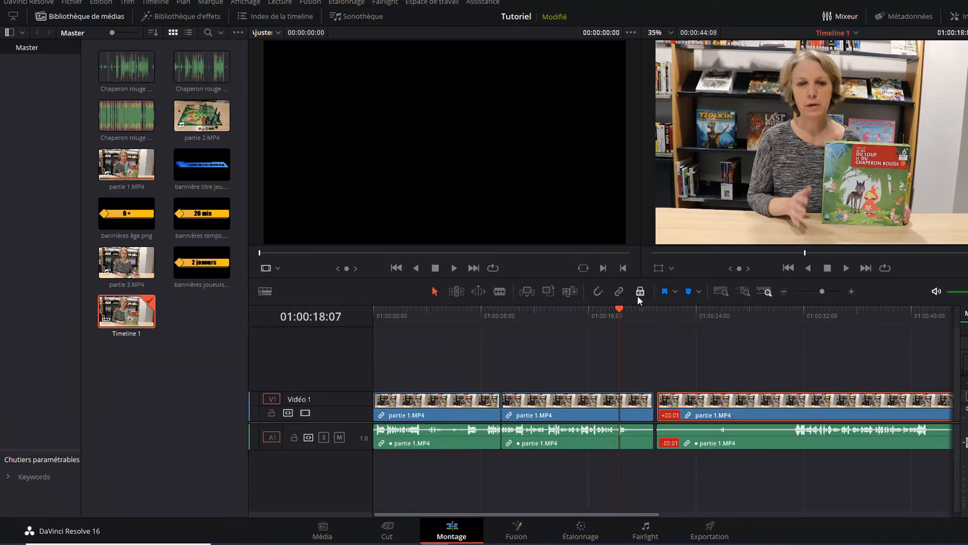
pyautogui.hotkey('ctrl', 'z')
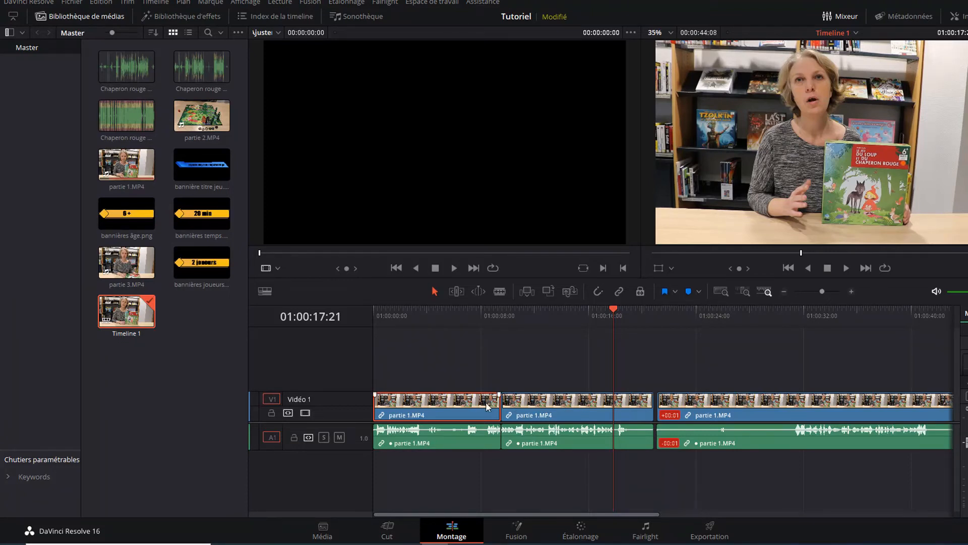
# - Select the middle partie 1.MP4 segment and add a blue flag to it
pyautogui.click(542, 419)
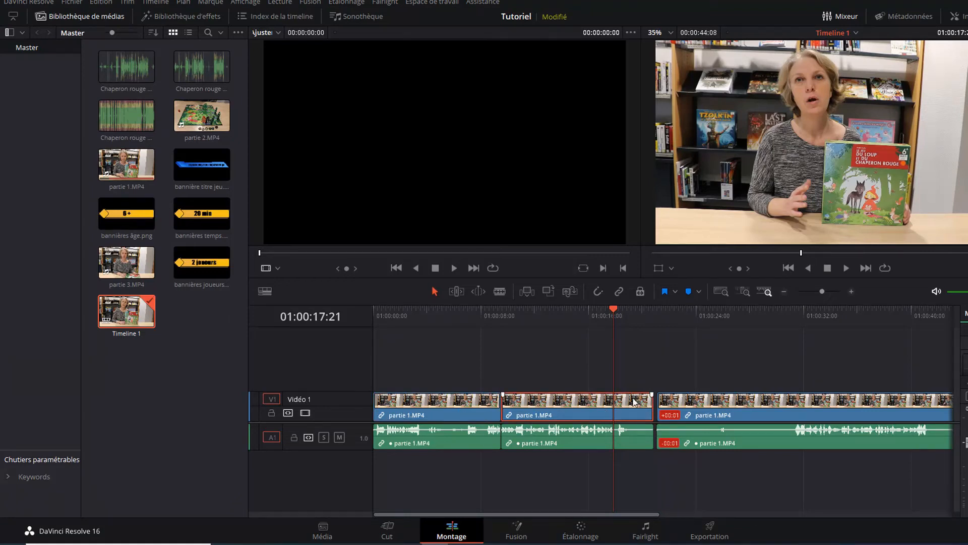
pyautogui.click(665, 291)
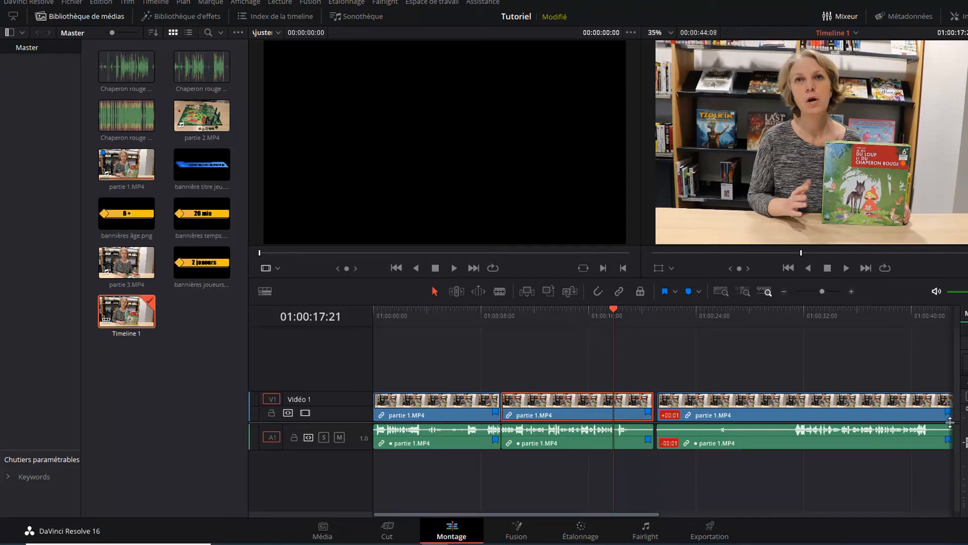
# - Add a blue marker to the last partie 1.MP4 segment at 01:00:26:22, and move the playhead off it
pyautogui.click(756, 415)
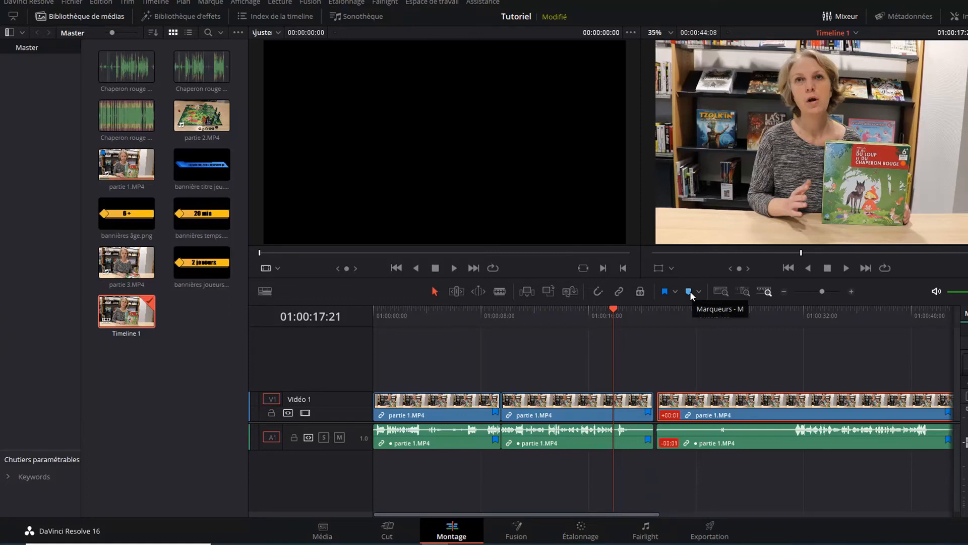
pyautogui.moveTo(614, 308); pyautogui.dragTo(735, 319)
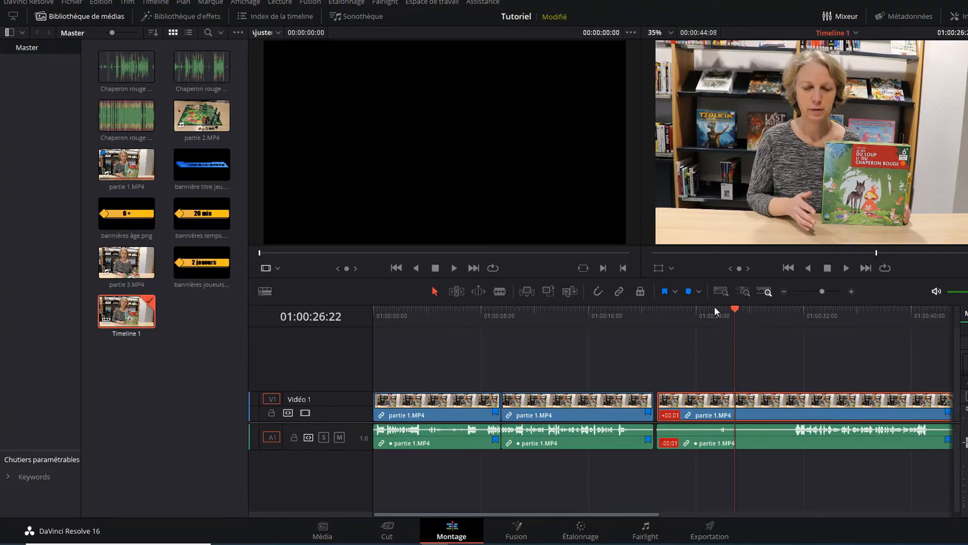
pyautogui.click(690, 291)
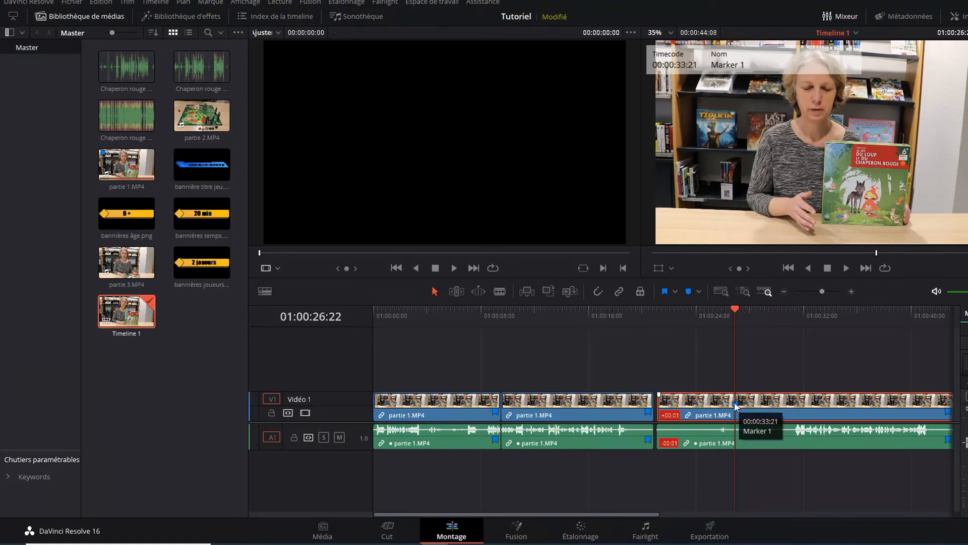
pyautogui.moveTo(734, 310); pyautogui.dragTo(719, 311)
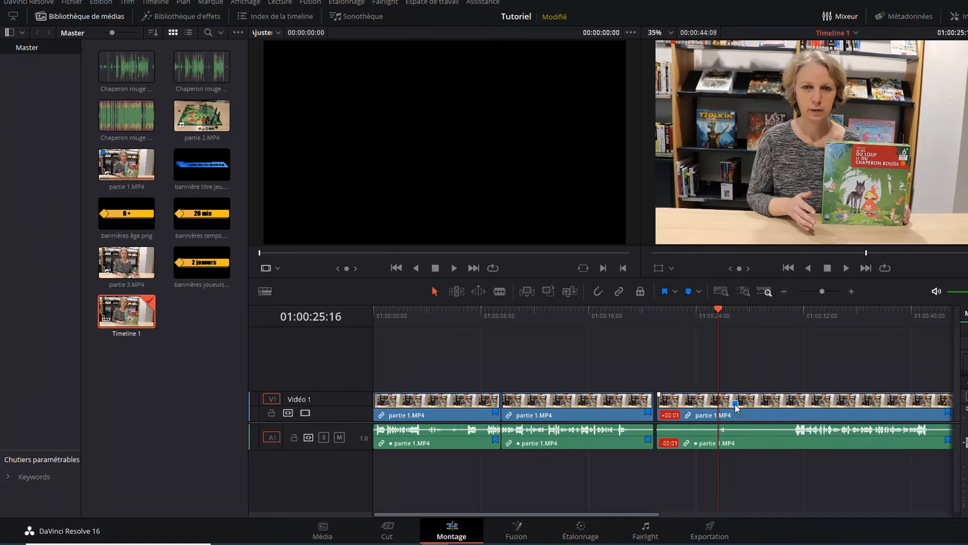
# - Open the details of the blue marker on the last partie 1.MP4 segment and close them without changes
pyautogui.doubleClick(735, 404)
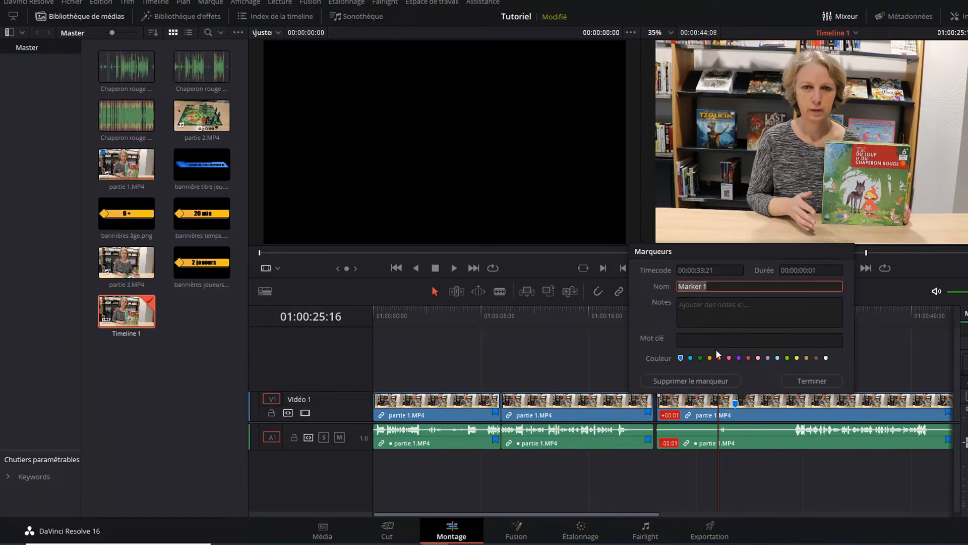
pyautogui.click(790, 382)
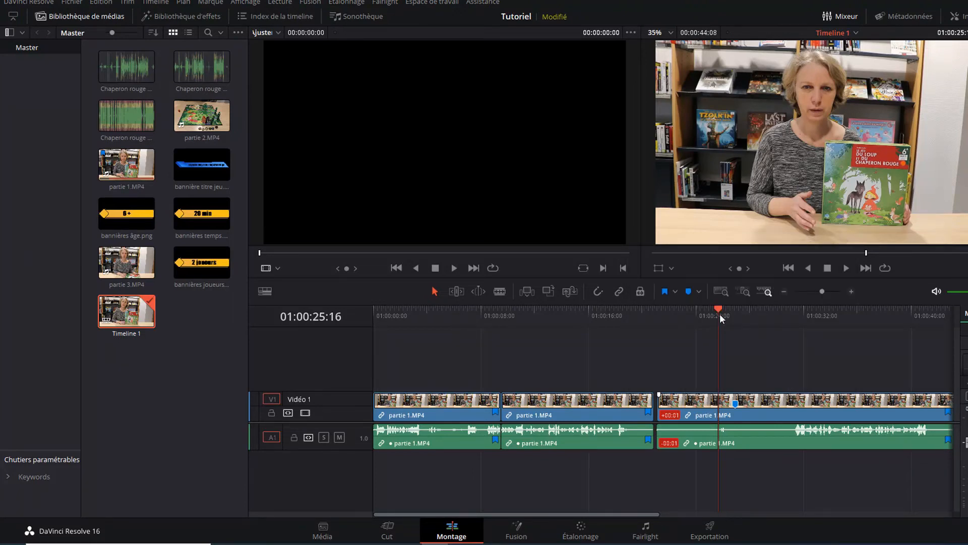
# - Add a blue marker to the timeline ruler at 01:00:14:06
pyautogui.moveTo(720, 314); pyautogui.dragTo(722, 312)
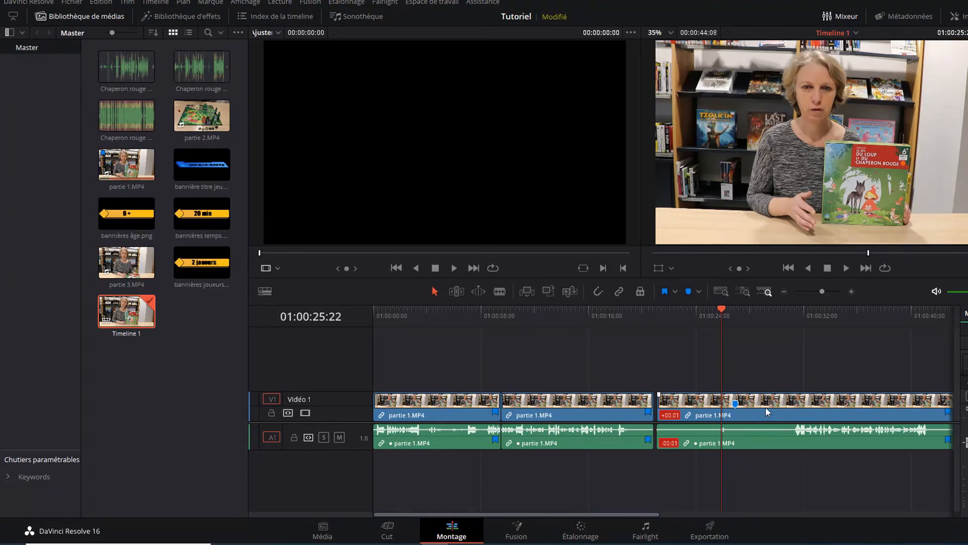
pyautogui.moveTo(720, 314); pyautogui.dragTo(571, 314)
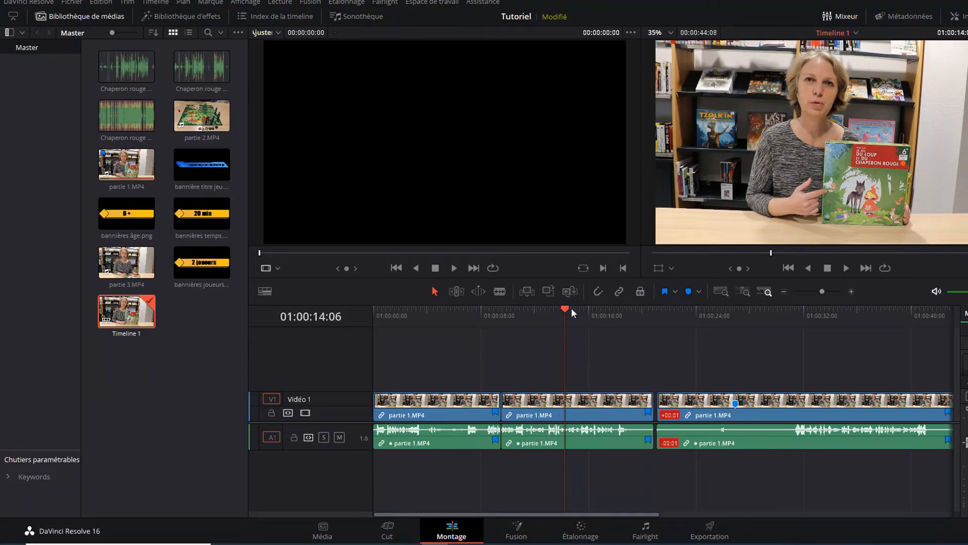
pyautogui.click(688, 292)
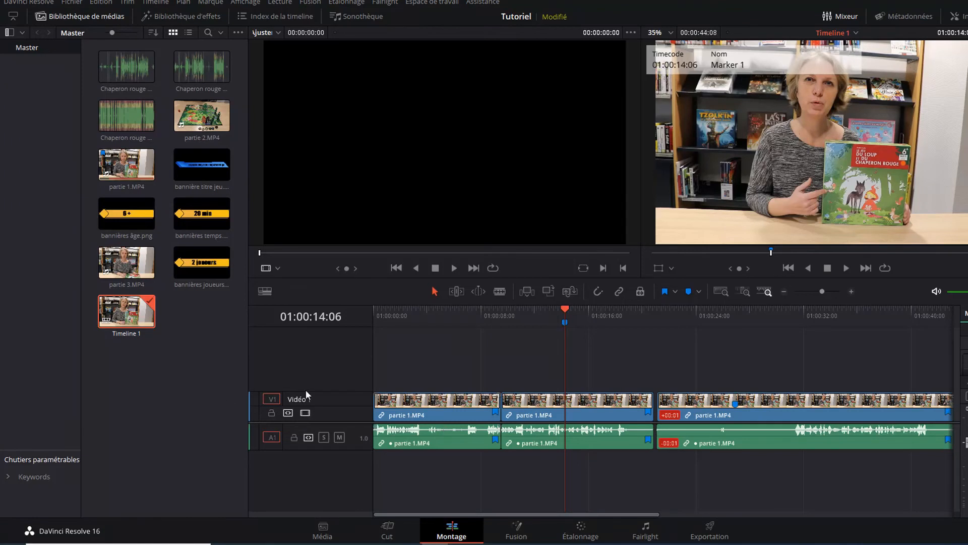
# - Add a second video track above Vidéo 1, and open the track-adding options for the audio tracks
pyautogui.rightClick(297, 354)
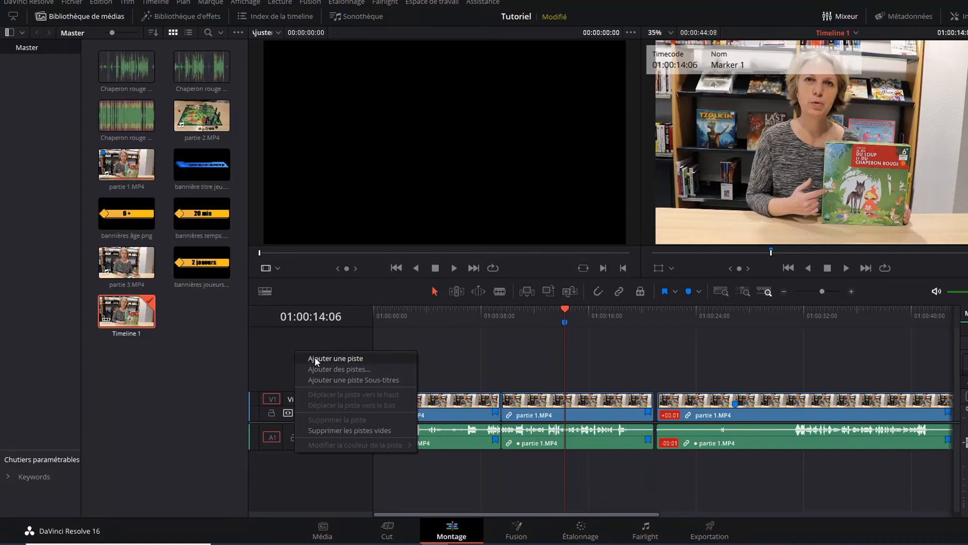
pyautogui.click(315, 358)
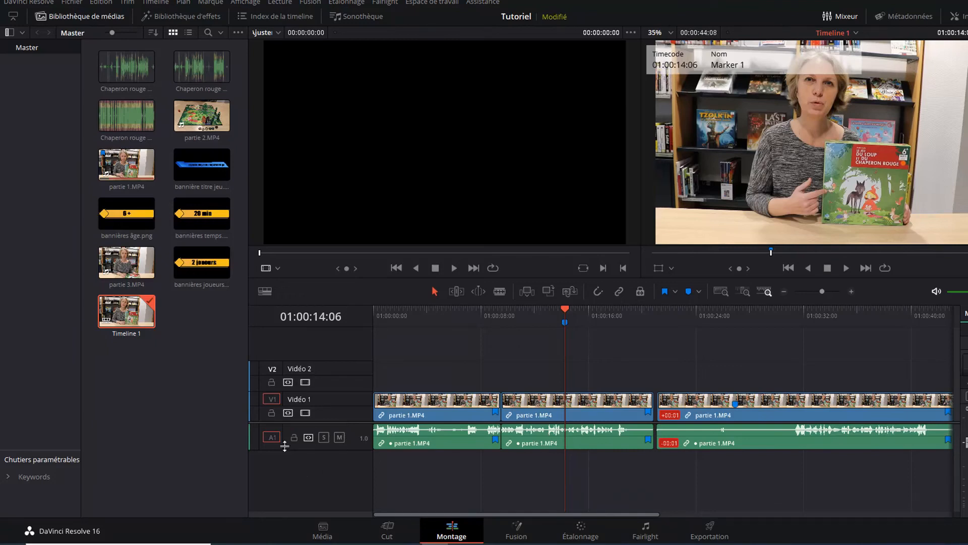
pyautogui.rightClick(294, 465)
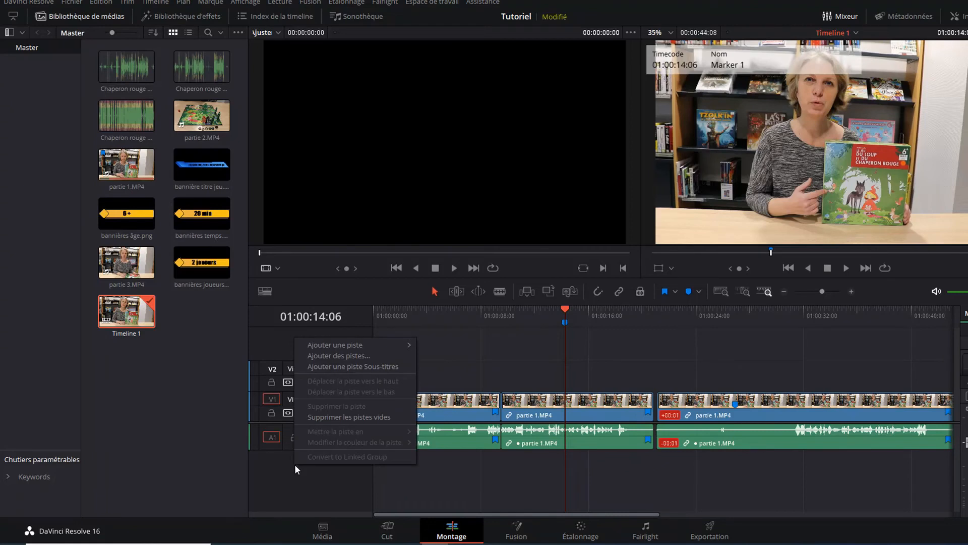
pyautogui.moveTo(351, 345)
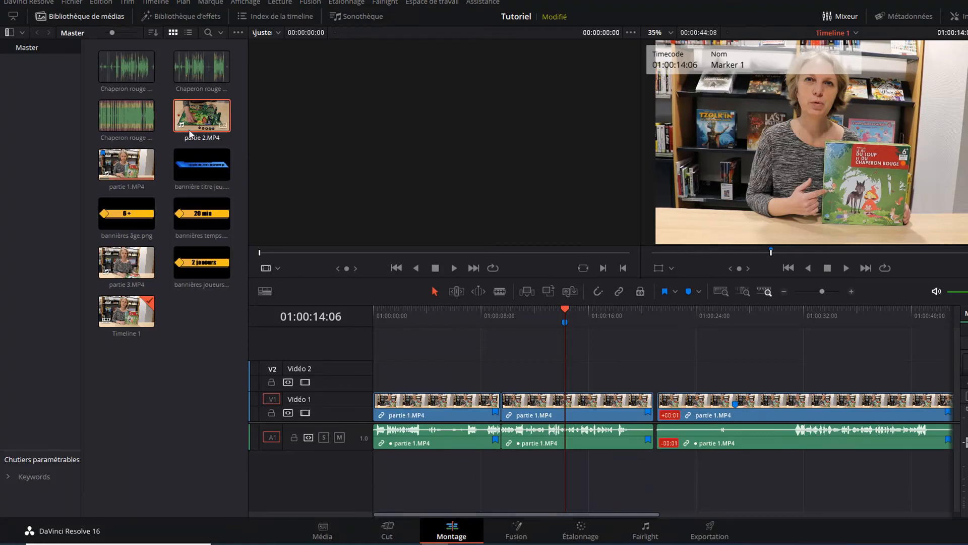
# - Try to place partie 2.MP4 near the start of Vidéo 2 and move its audio down to a new A2 track
pyautogui.moveTo(202, 116); pyautogui.dragTo(397, 370)
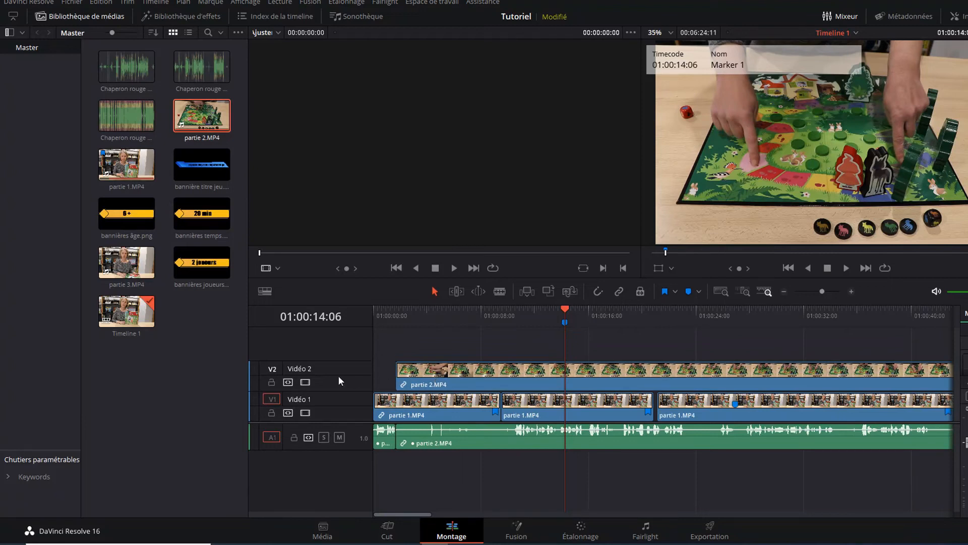
pyautogui.click(432, 379)
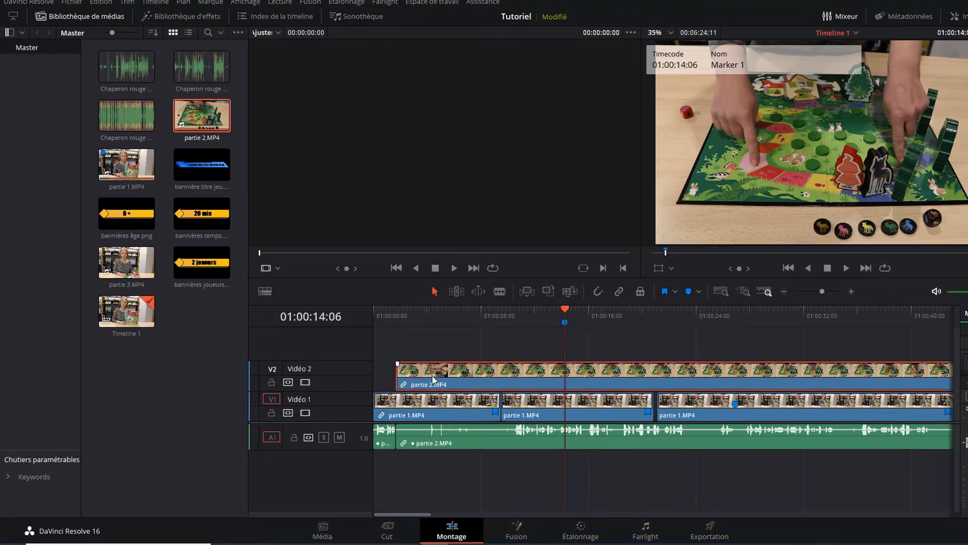
pyautogui.click(445, 437)
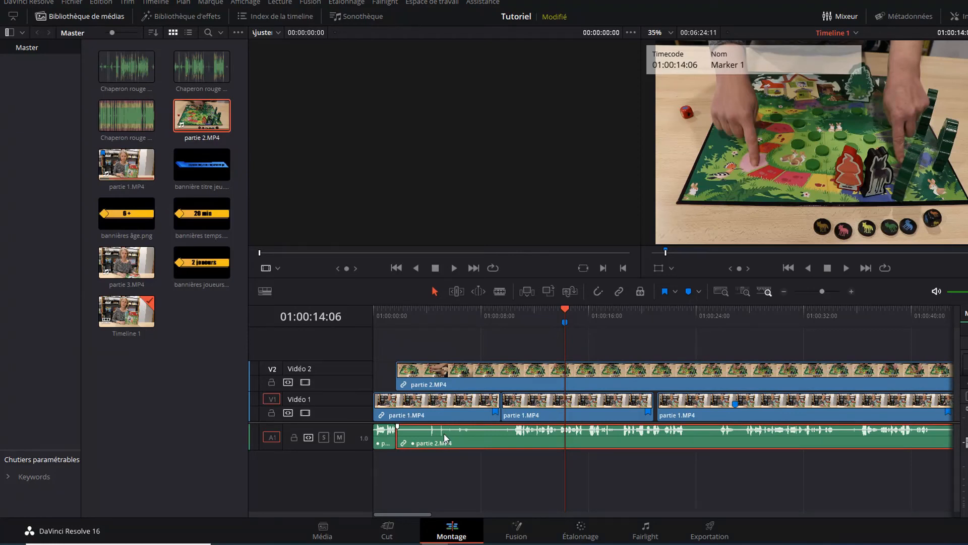
pyautogui.moveTo(446, 437)
pyautogui.mouseDown()
pyautogui.moveTo(450, 456)
pyautogui.moveTo(443, 435)
pyautogui.mouseUp()
pyautogui.moveTo(486, 437); pyautogui.dragTo(489, 458)
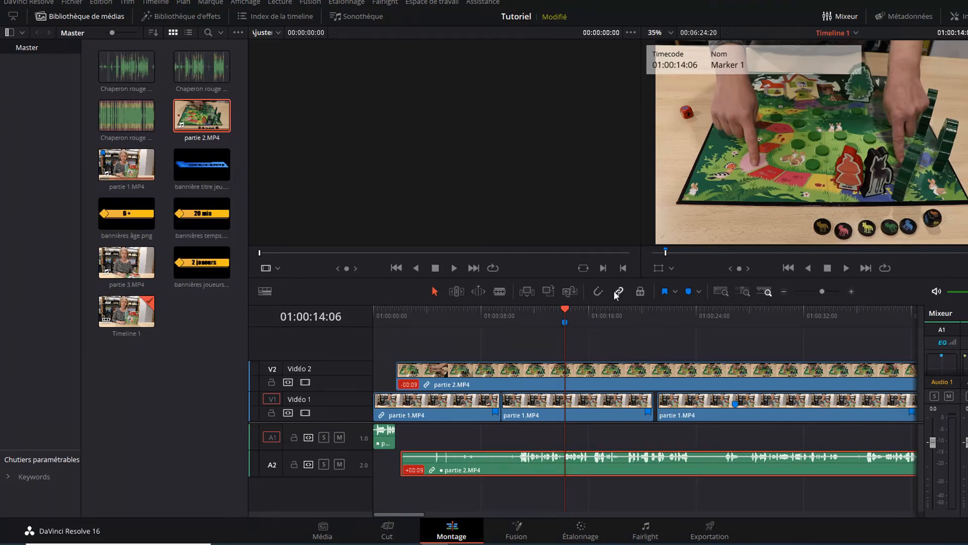
# - Undo the audio move and the placement of partie 2.MP4
pyautogui.click(104, 4)
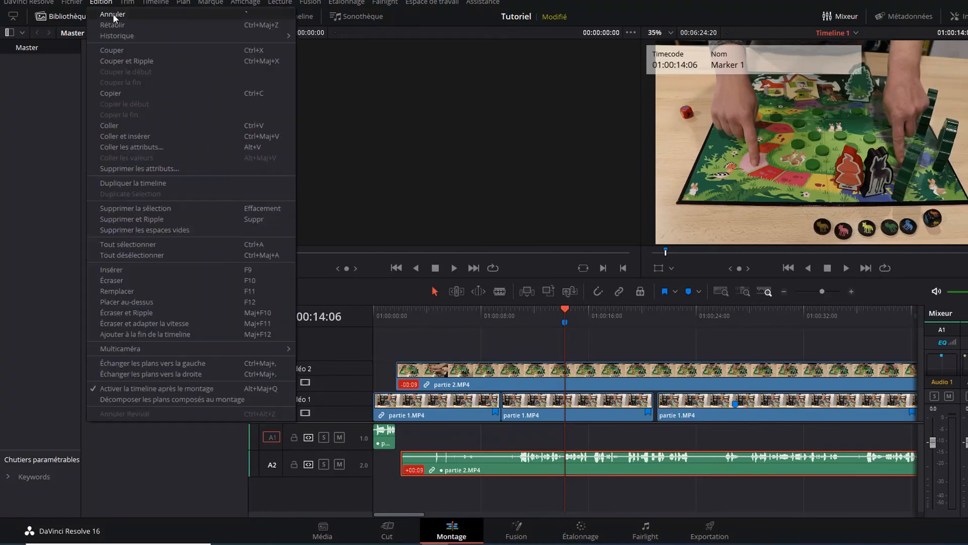
pyautogui.click(115, 19)
pyautogui.click(103, 3)
pyautogui.click(106, 17)
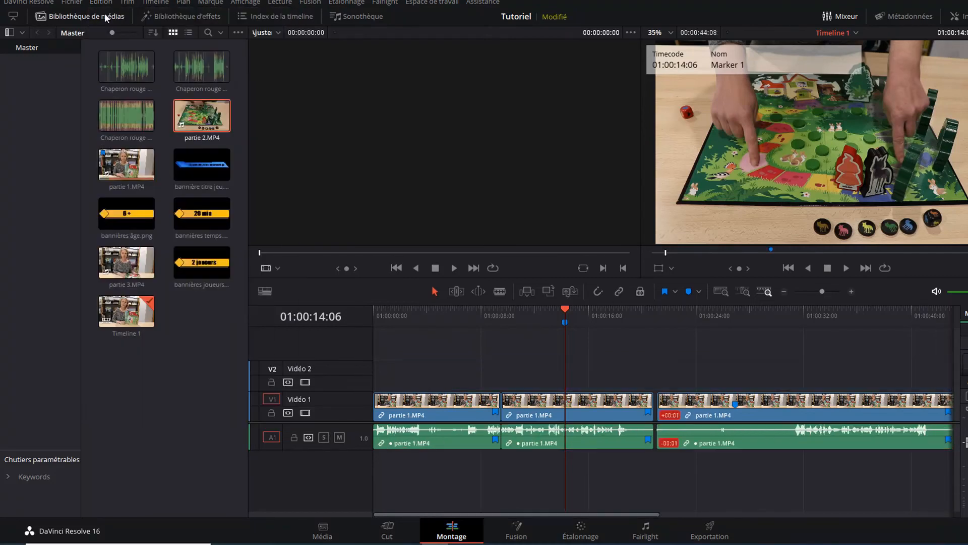
# - Turn linked selection back on, and shift the middle and last partie 1.MP4 segments slightly so they sit closely together with their audio
pyautogui.click(580, 399)
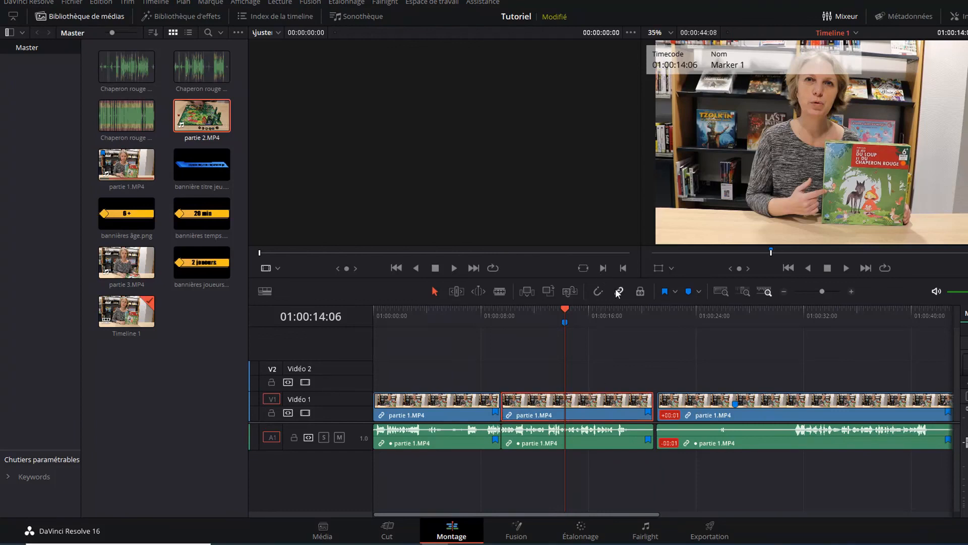
pyautogui.click(689, 416)
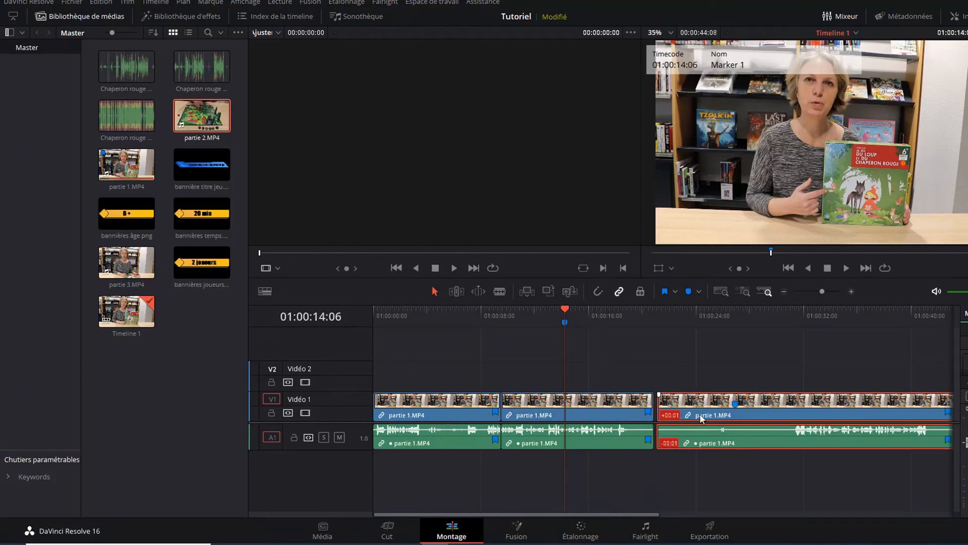
pyautogui.moveTo(702, 417)
pyautogui.mouseDown()
pyautogui.moveTo(716, 411)
pyautogui.moveTo(706, 417)
pyautogui.mouseUp()
pyautogui.moveTo(584, 404)
pyautogui.mouseDown()
pyautogui.moveTo(607, 404)
pyautogui.moveTo(584, 404)
pyautogui.mouseUp()
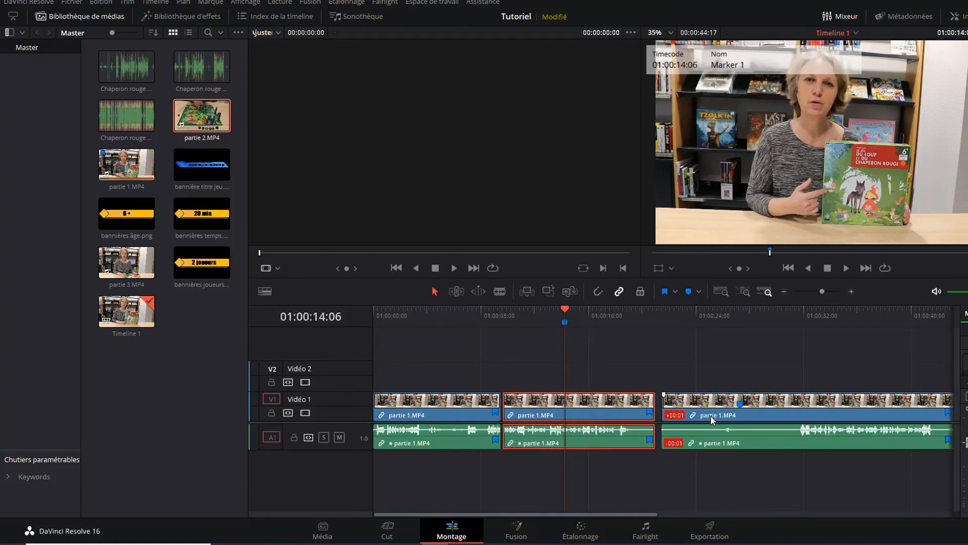
pyautogui.moveTo(711, 419); pyautogui.dragTo(704, 418)
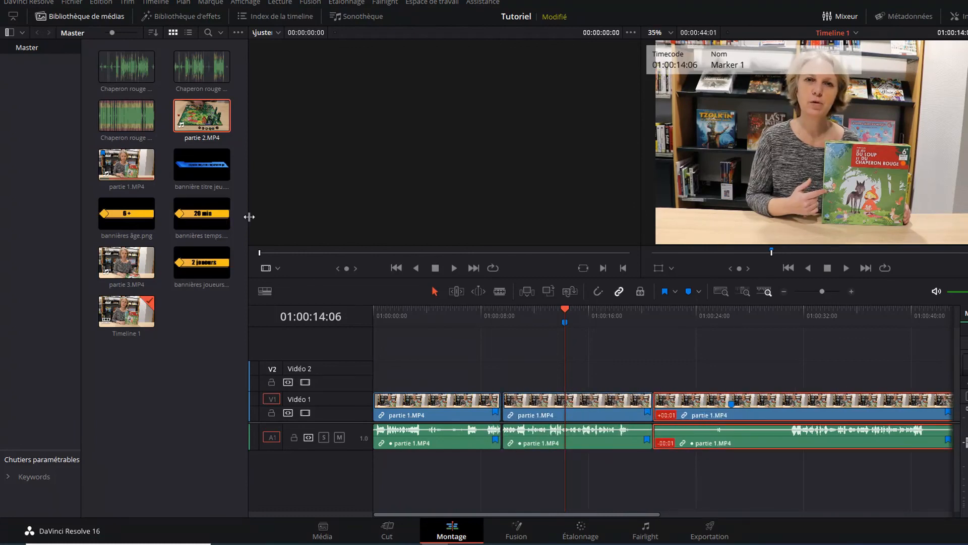
# - Place partie 2.MP4 on a new Vidéo 3 track, and delete only its A2 audio with linked selection off
pyautogui.moveTo(198, 116); pyautogui.dragTo(404, 348)
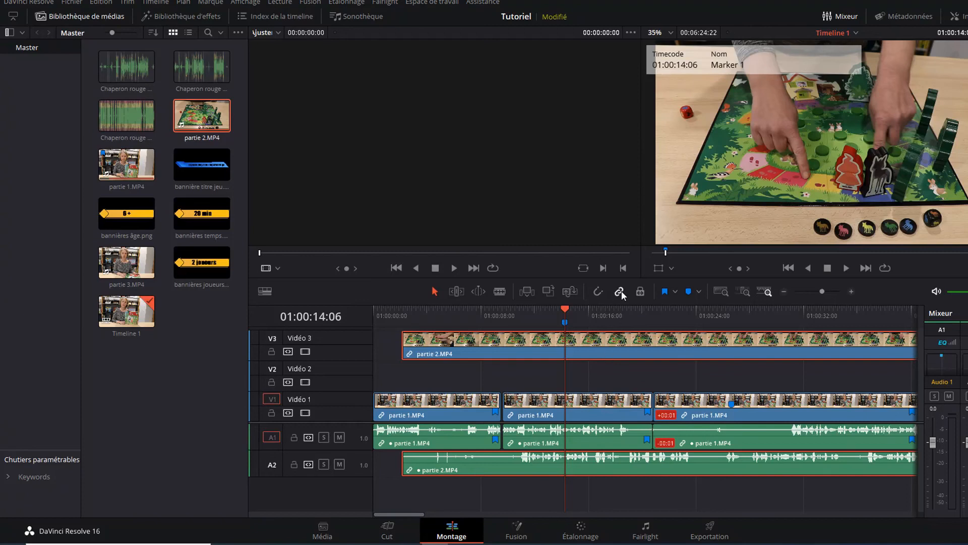
pyautogui.click(505, 468)
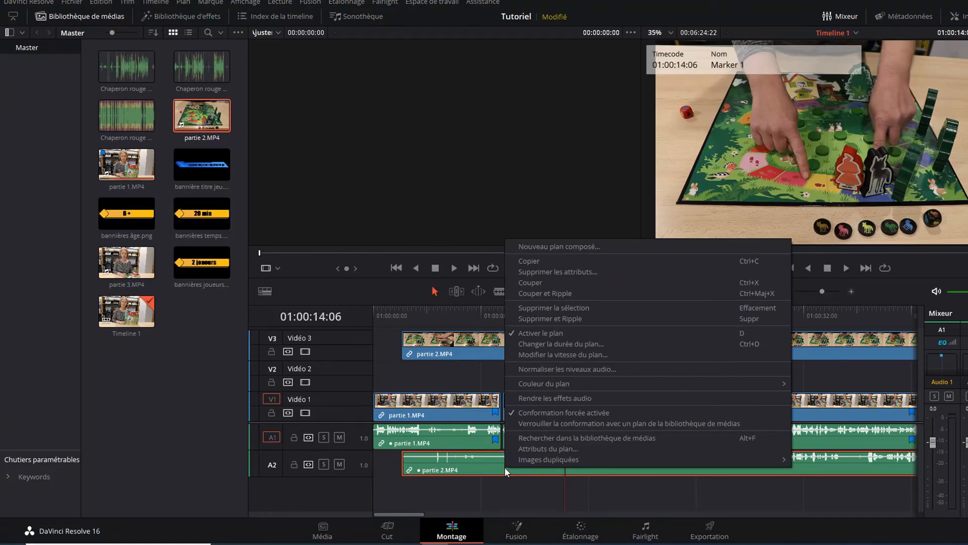
pyautogui.click(560, 309)
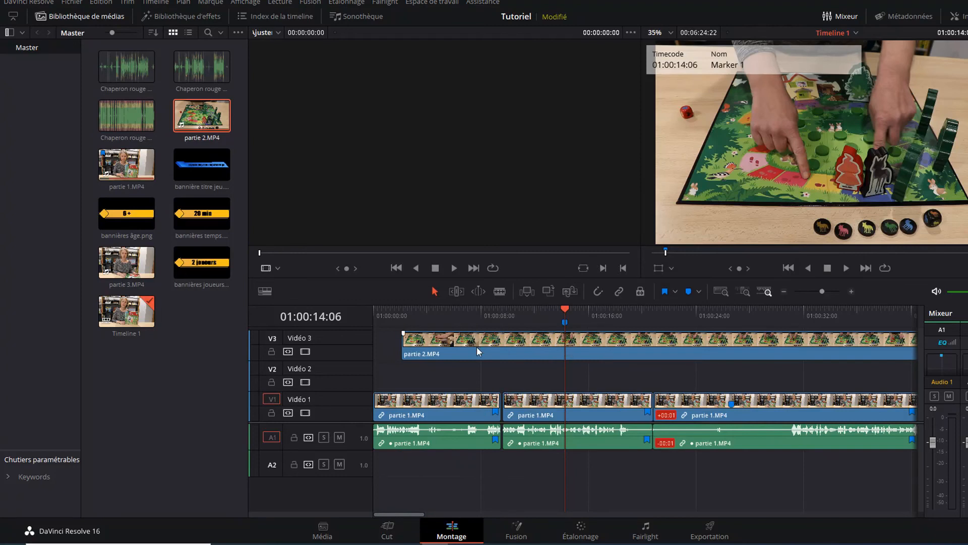
# - Move the partie 2.MP4 video from Vidéo 3 down to Vidéo 2, close to the timeline's start
pyautogui.moveTo(477, 348); pyautogui.dragTo(451, 371)
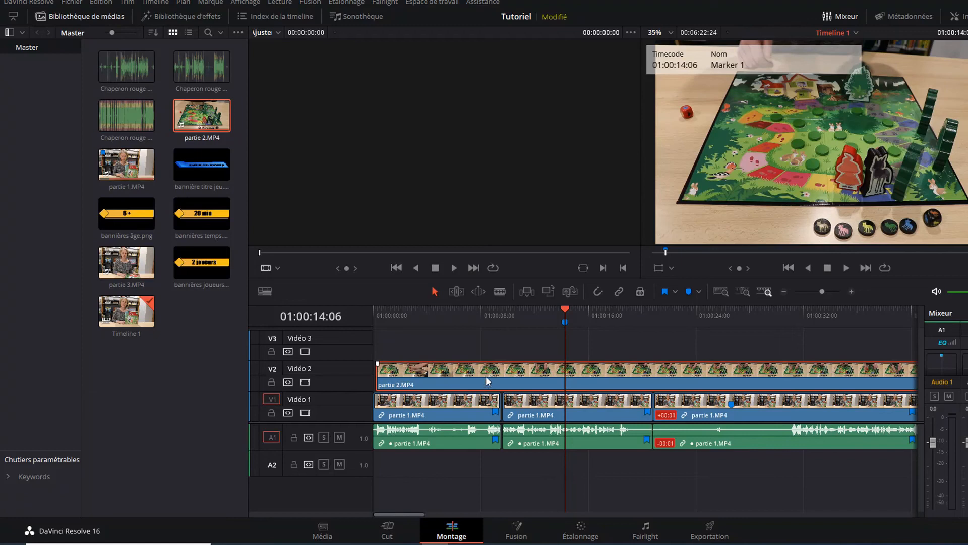
pyautogui.click(455, 408)
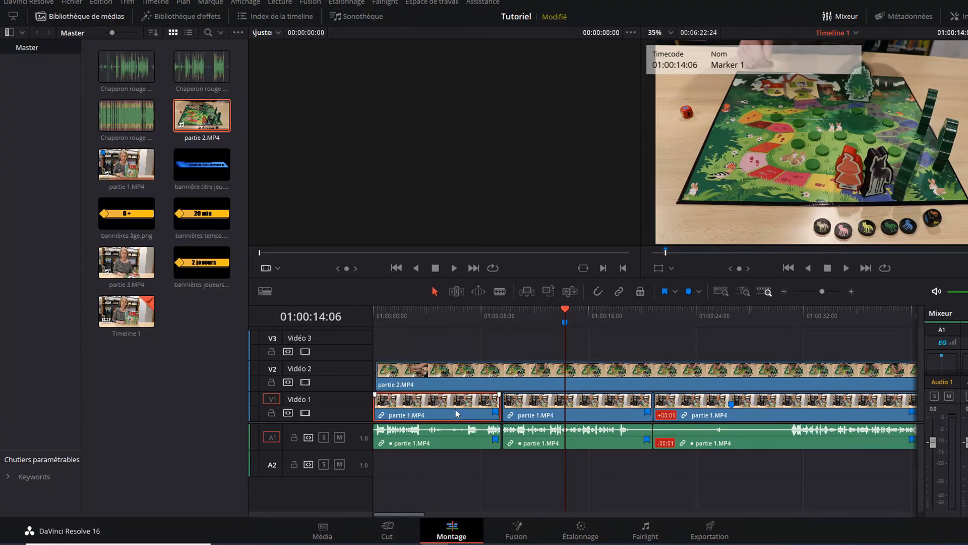
# - Shrink the partie 2.MP4 overlay on Vidéo 2 to a zoom of 0.270 and set its position to X 658, Y 349
pyautogui.click(508, 371)
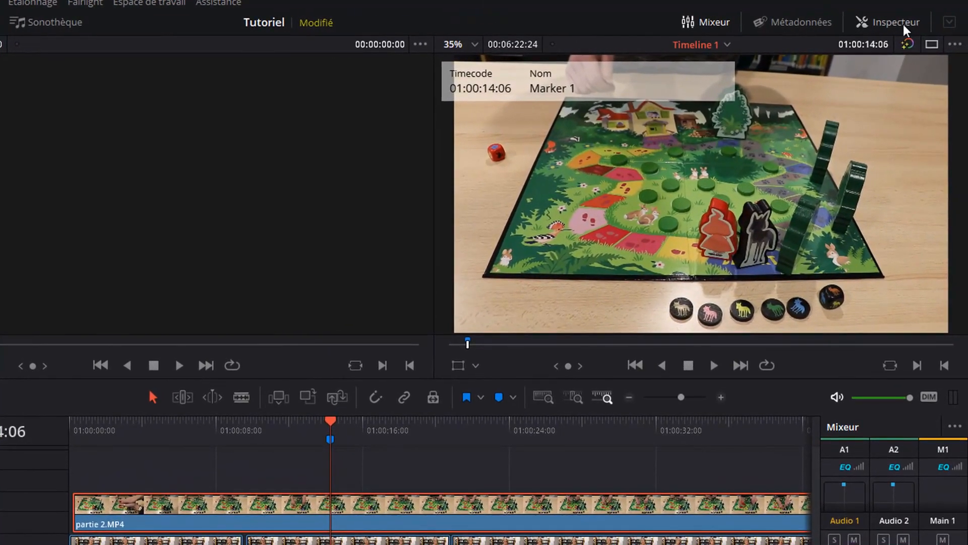
pyautogui.click(897, 23)
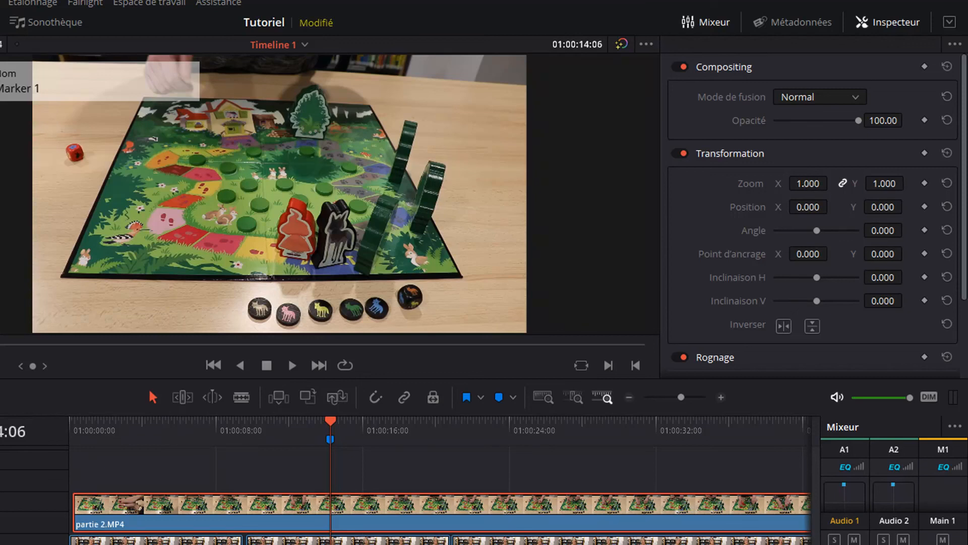
pyautogui.moveTo(808, 183); pyautogui.dragTo(735, 183)
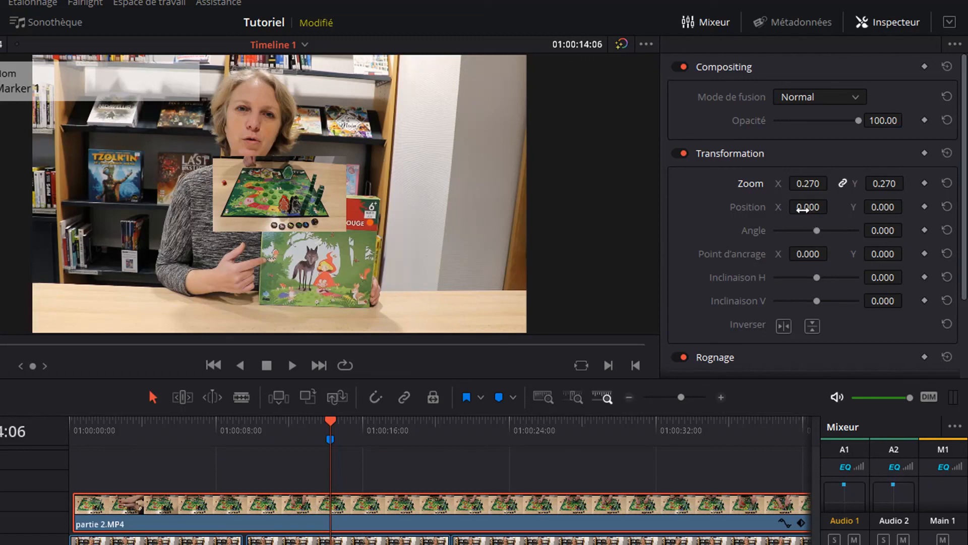
pyautogui.moveTo(803, 208); pyautogui.dragTo(833, 206)
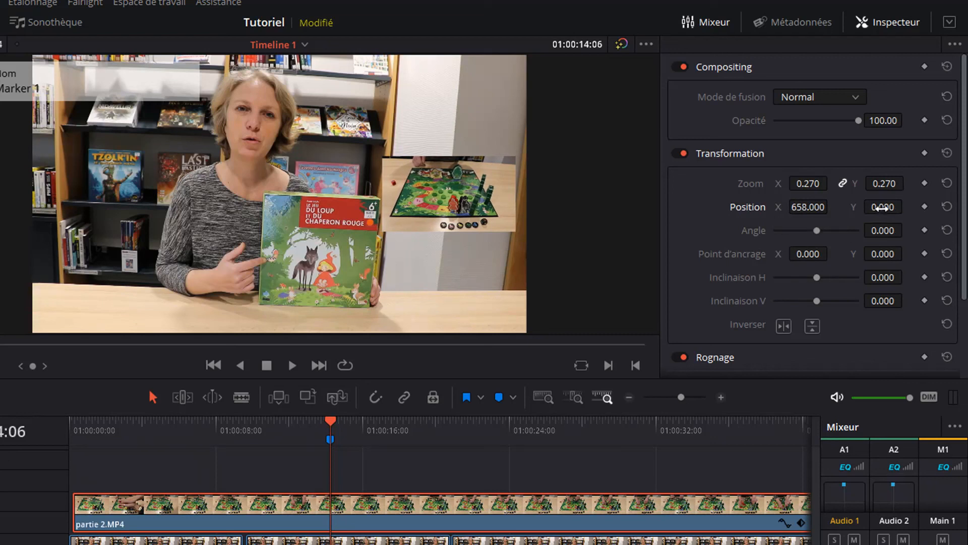
pyautogui.moveTo(882, 208); pyautogui.dragTo(908, 206)
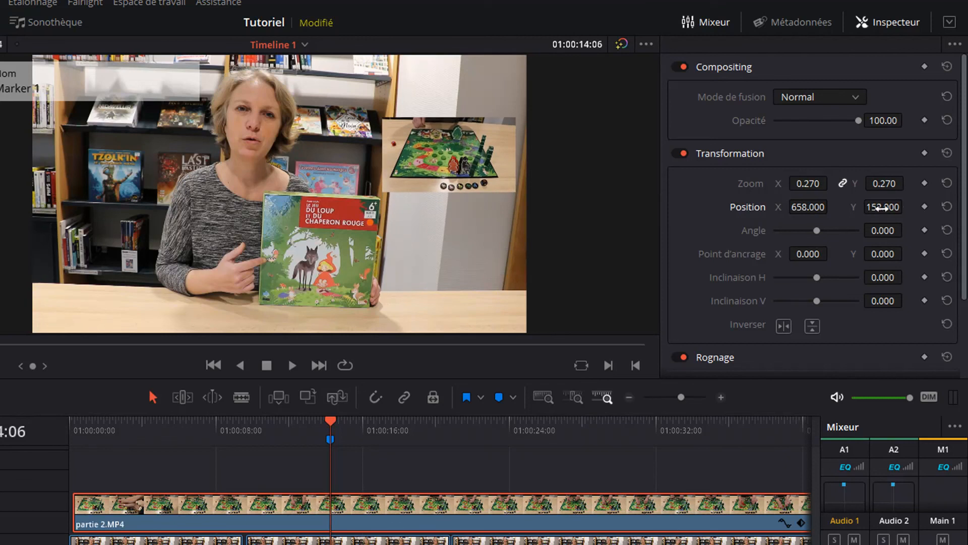
pyautogui.moveTo(882, 208); pyautogui.dragTo(907, 206)
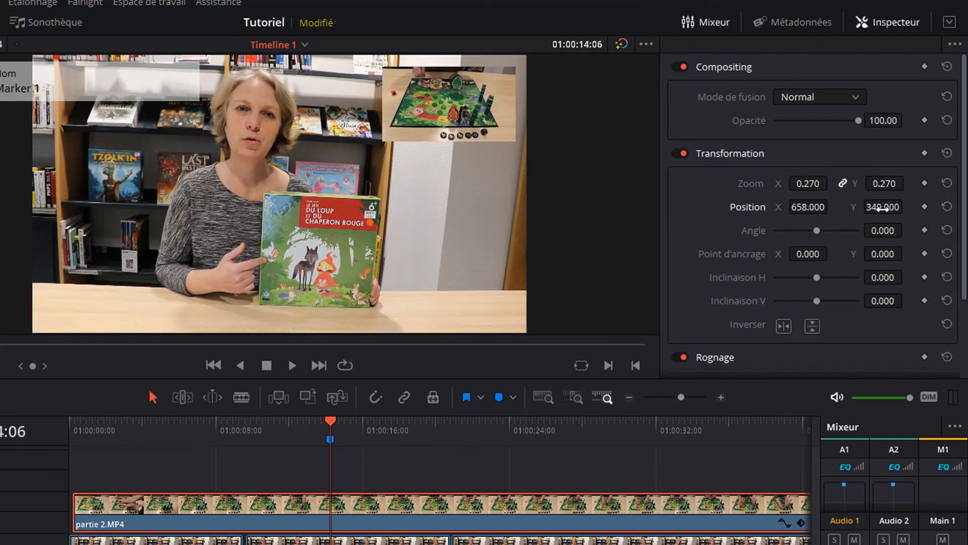
# - Play the timeline to preview the picture-in-picture overlay, and stop at 01:00:17:01
pyautogui.click(150, 426)
pyautogui.click(293, 366)
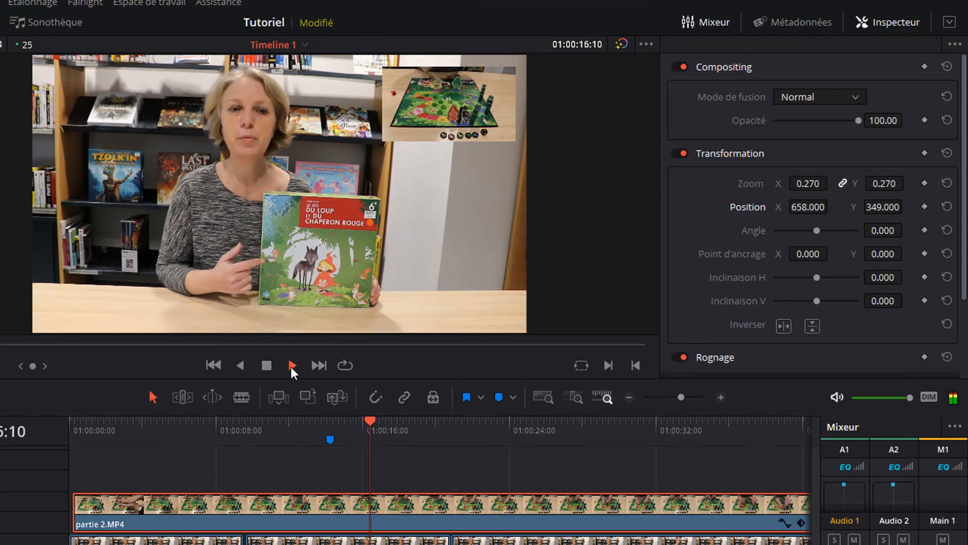
pyautogui.click(266, 365)
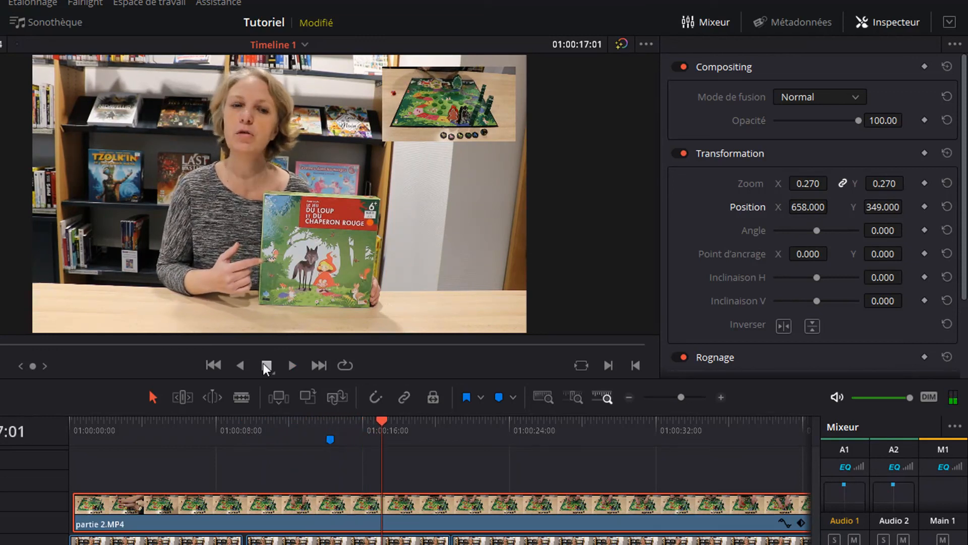